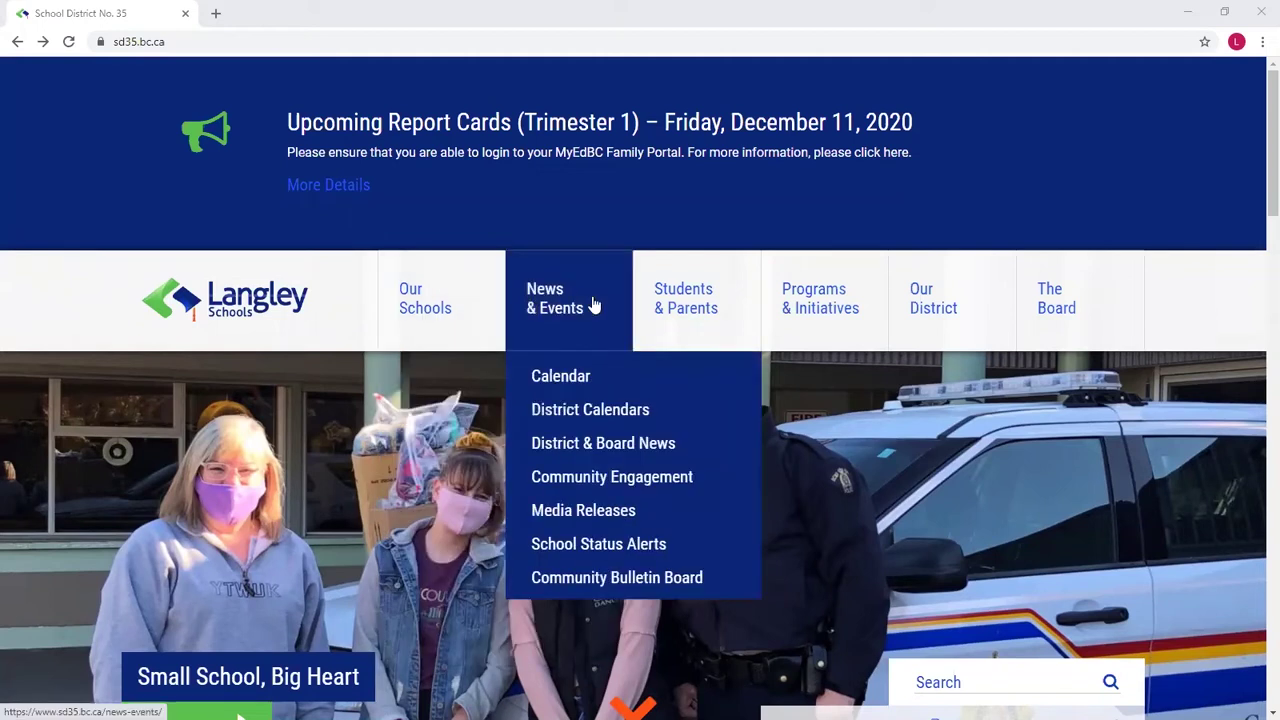
# Step: Reveal the Students & Parents menu and scroll down to MYEDBC – Family/Student Portal Help
pyautogui.moveTo(690, 305)
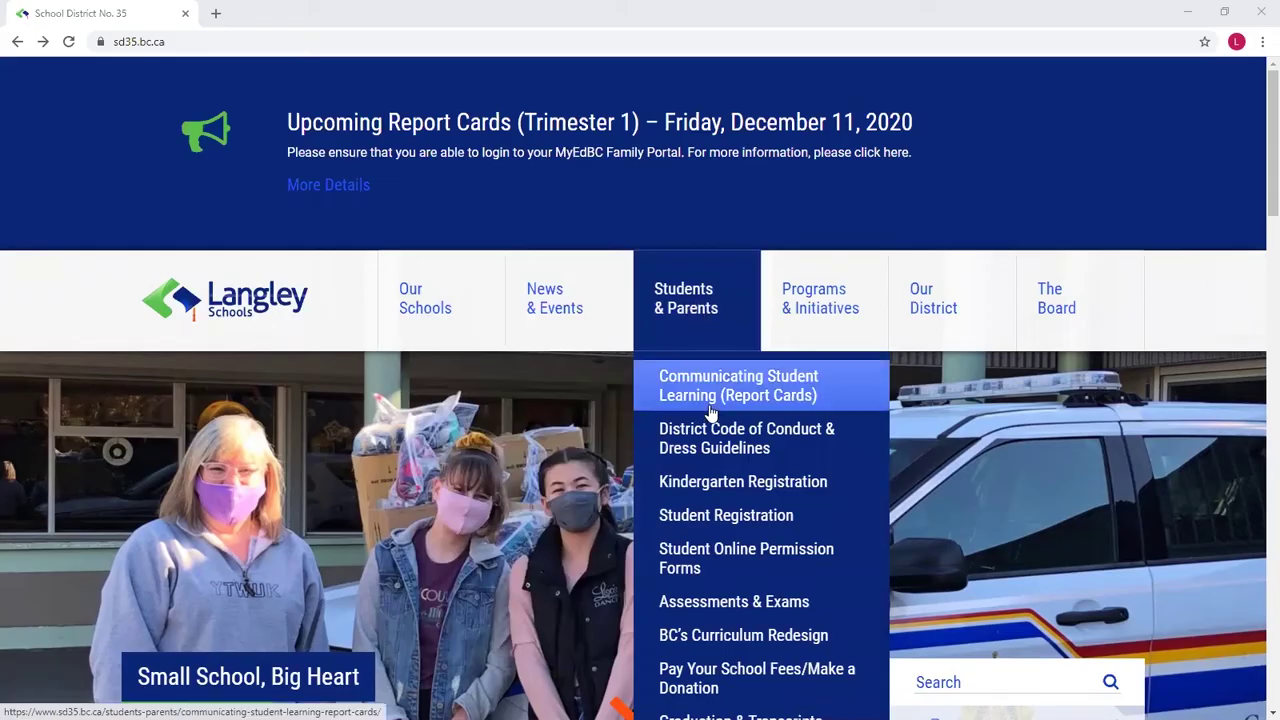
pyautogui.scroll(-2, 740, 515)
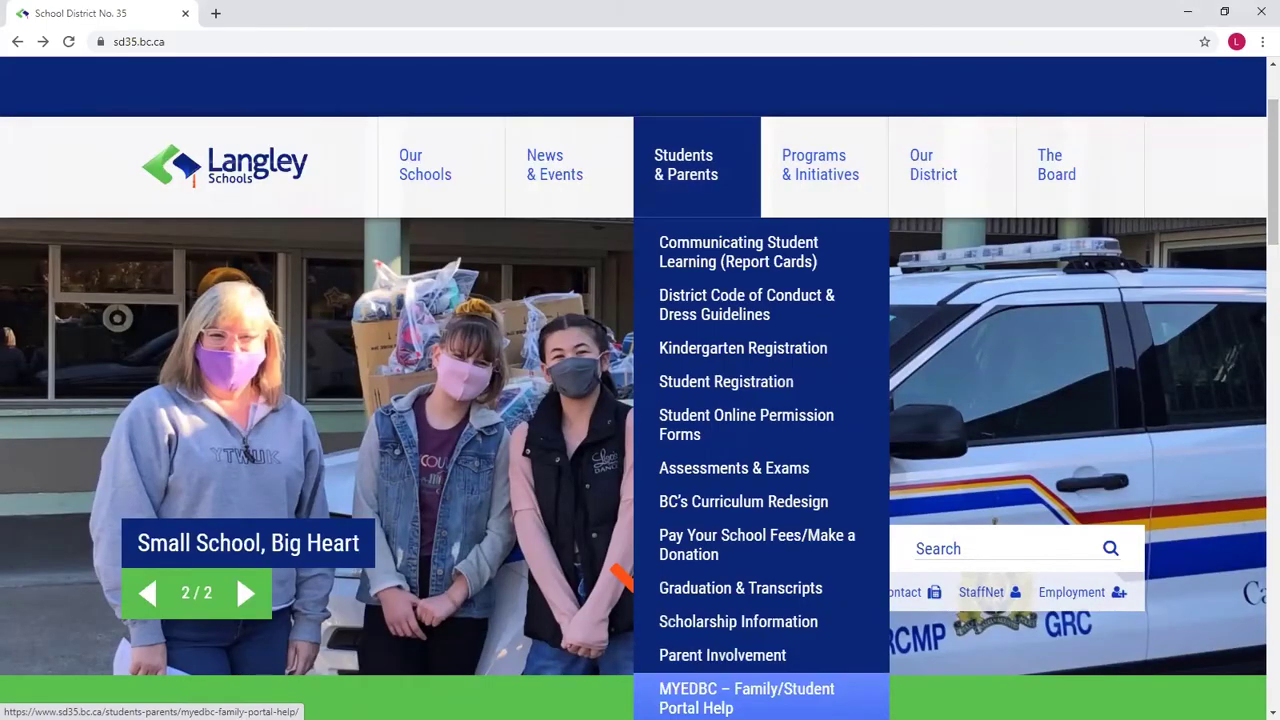
# Step: Open the MYEDBC Portal Help page, check Quick Tips and MyEdBC FAQs, then return to it
pyautogui.click(745, 697)
pyautogui.scroll(-2, 661, 369)
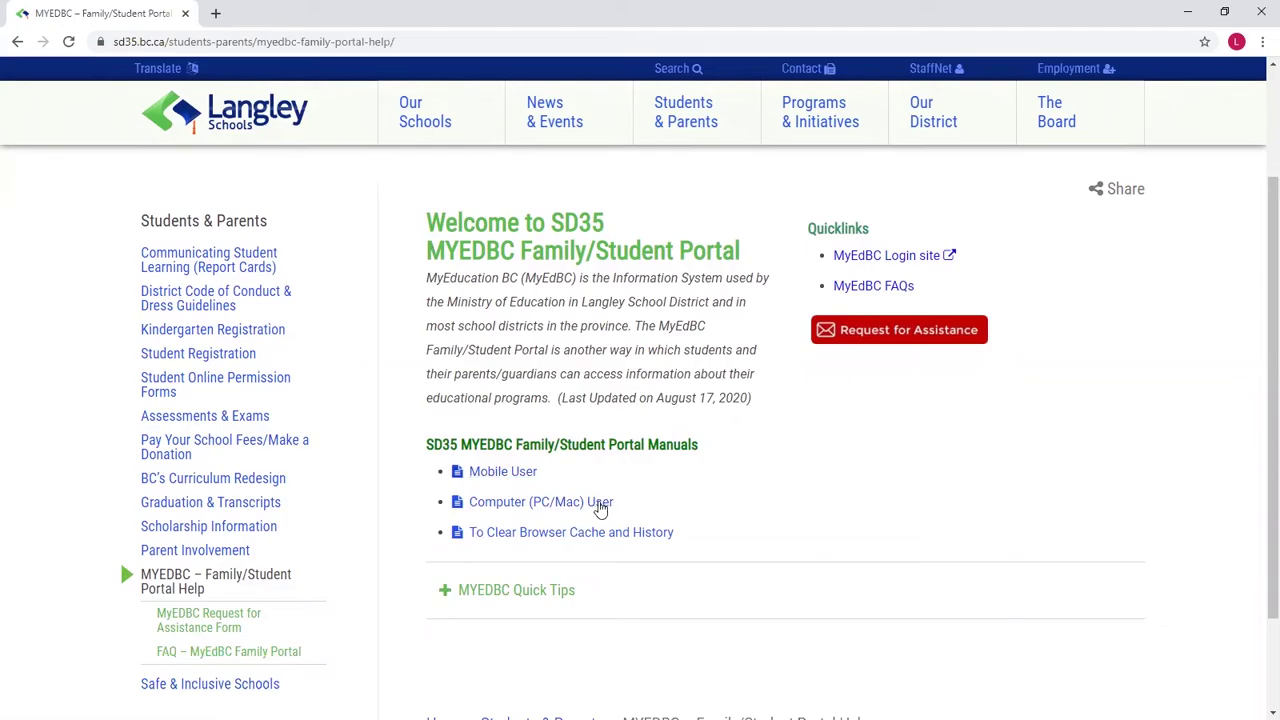
pyautogui.scroll(-1, 510, 580)
pyautogui.click(499, 512)
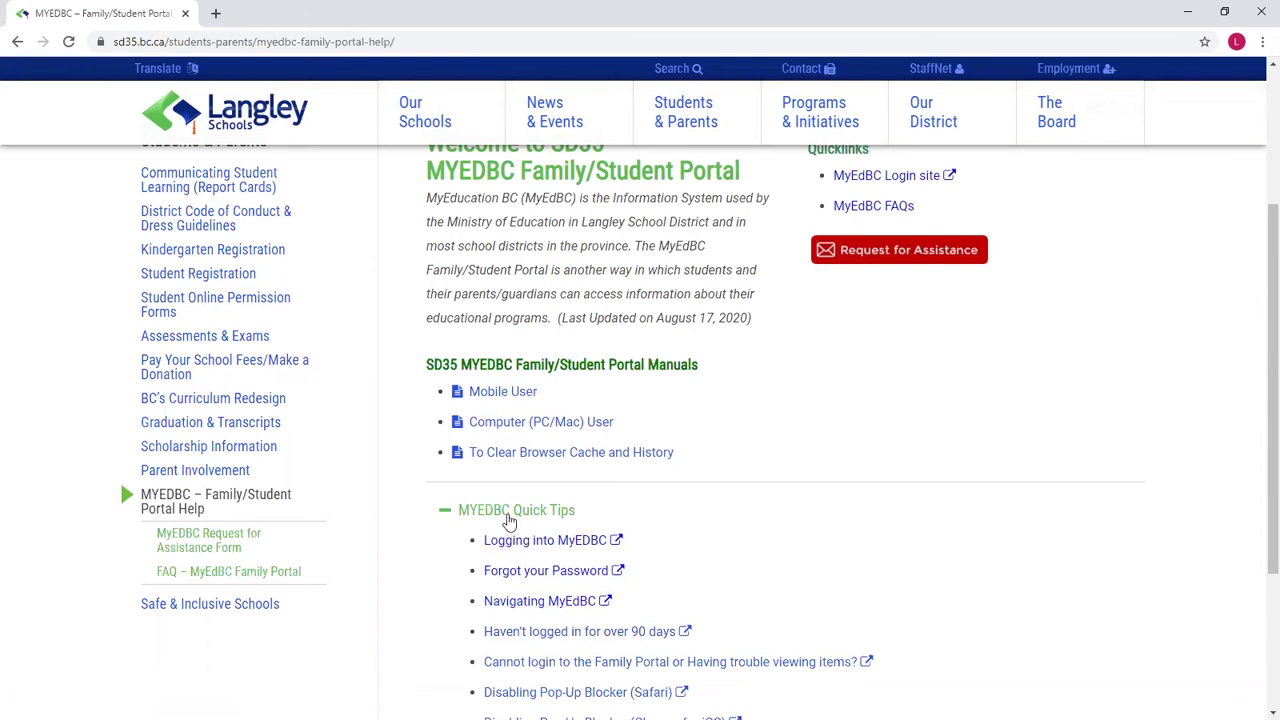
pyautogui.click(508, 513)
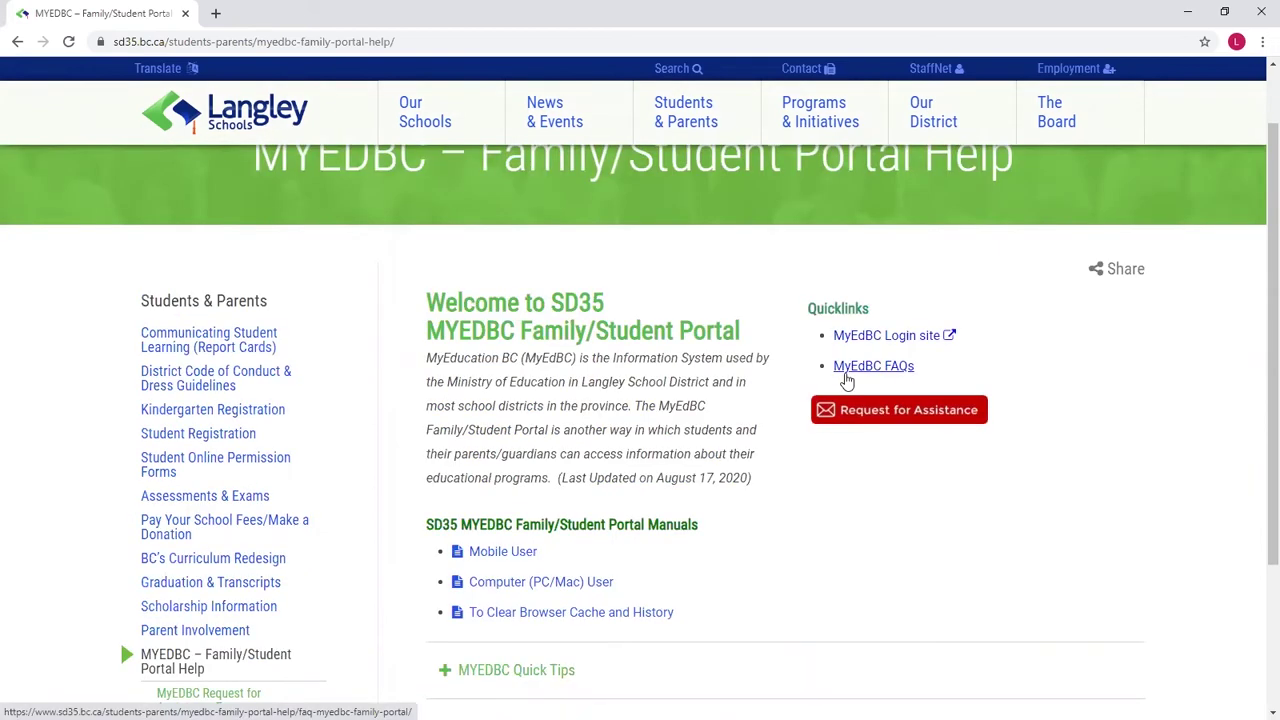
pyautogui.click(846, 372)
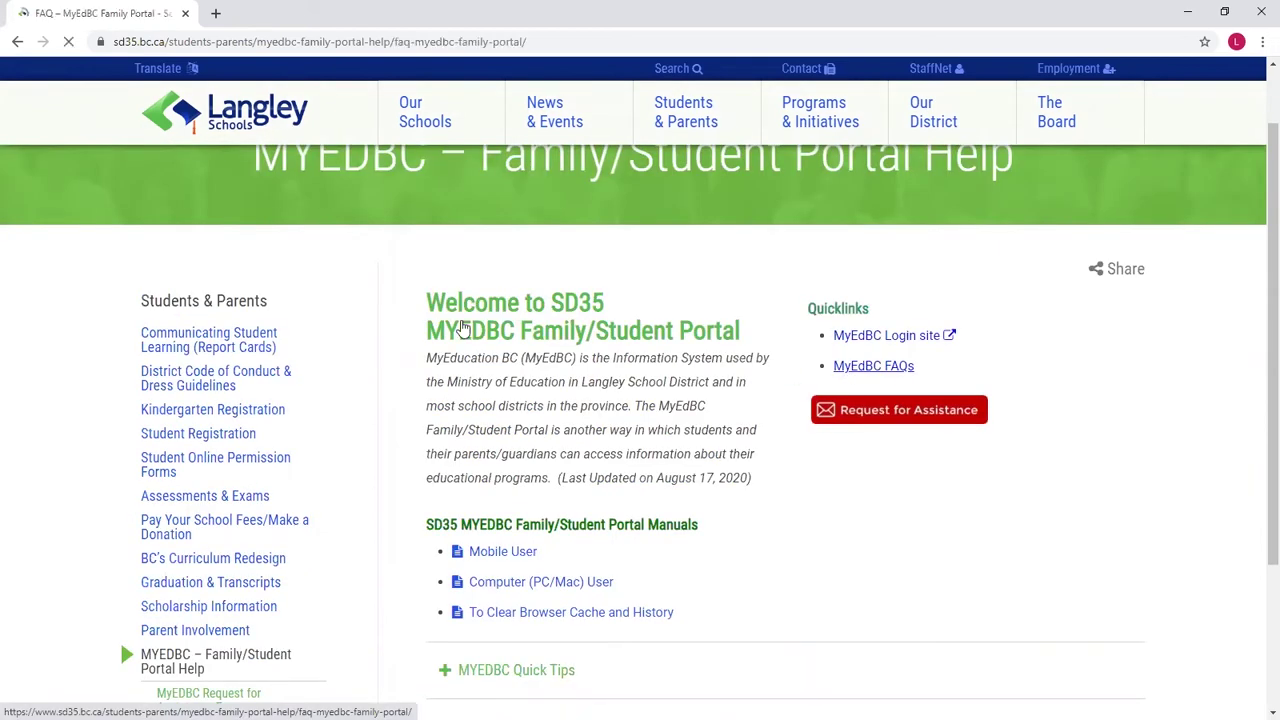
pyautogui.click(17, 41)
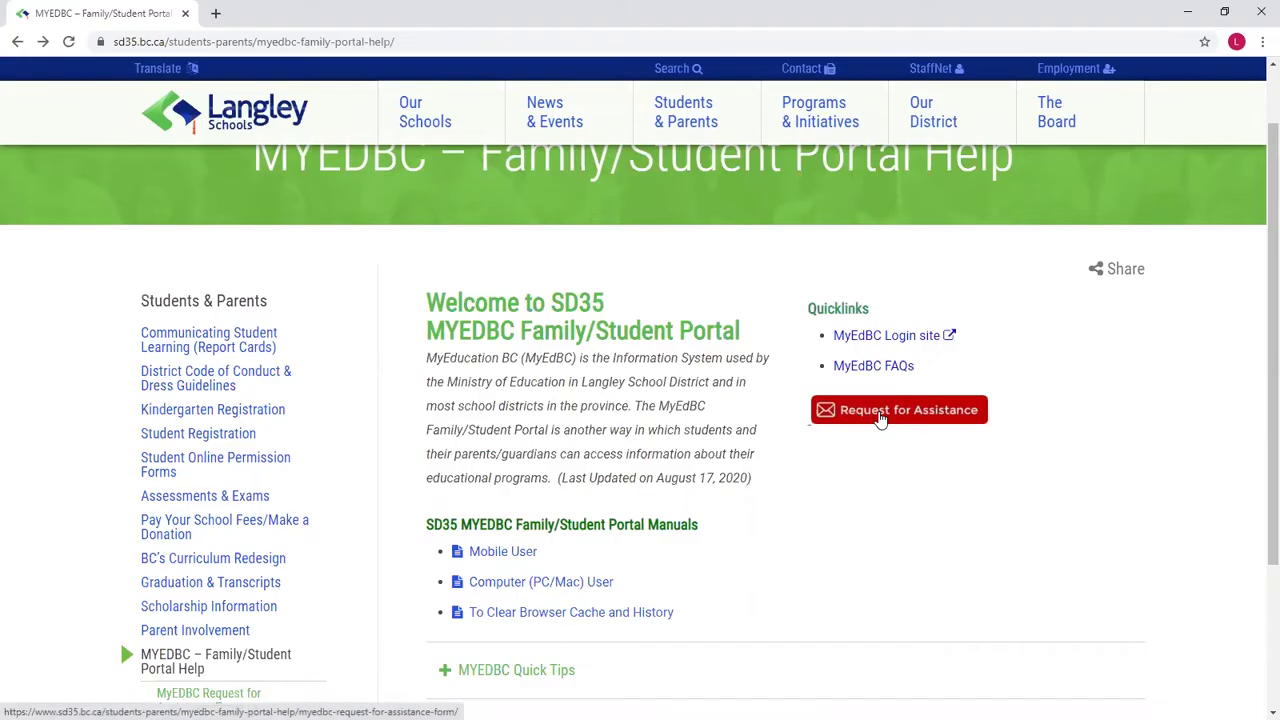
pyautogui.click(880, 418)
pyautogui.scroll(-2, 640, 405)
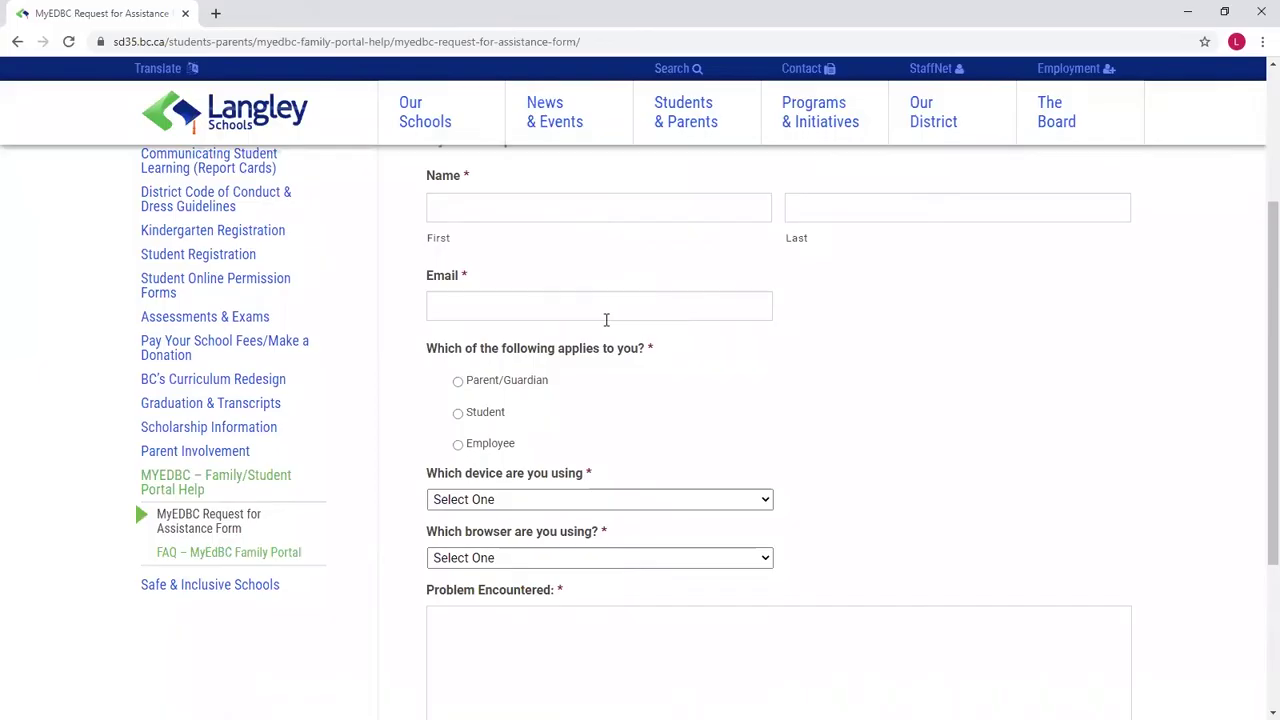
pyautogui.scroll(-1, 590, 340)
pyautogui.scroll(-1, 584, 346)
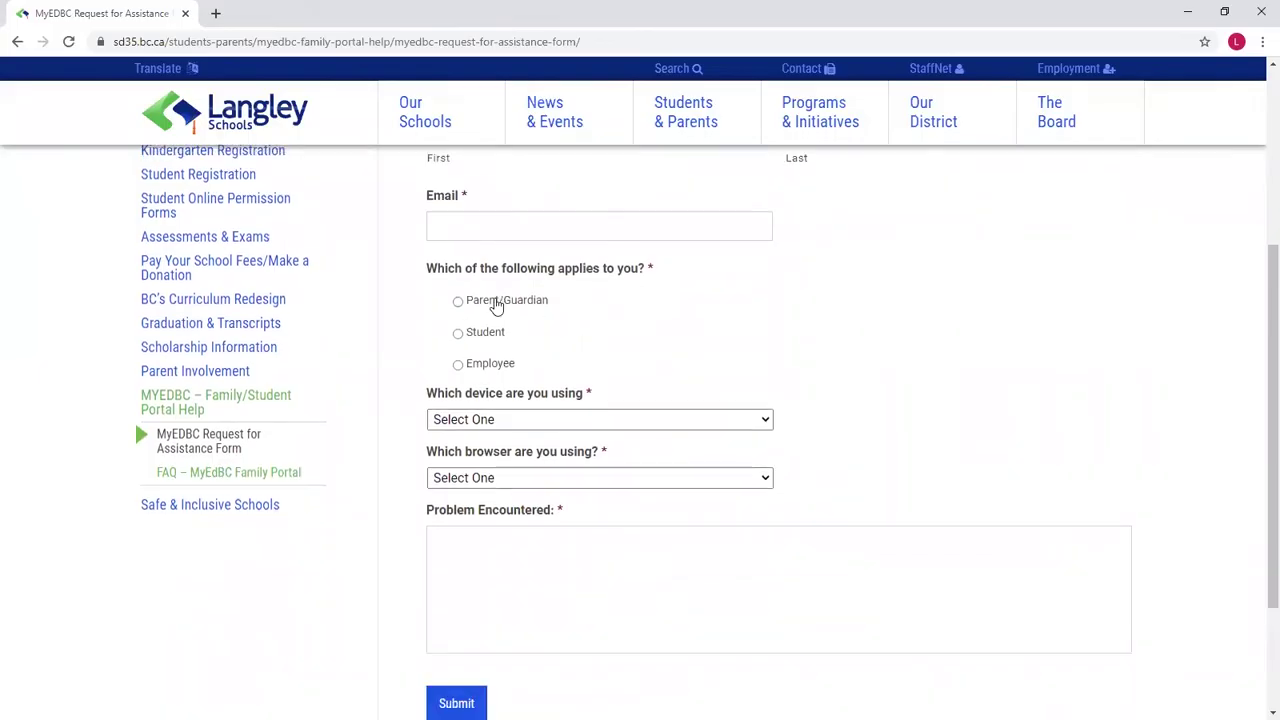
pyautogui.scroll(-2, 490, 334)
pyautogui.click(511, 427)
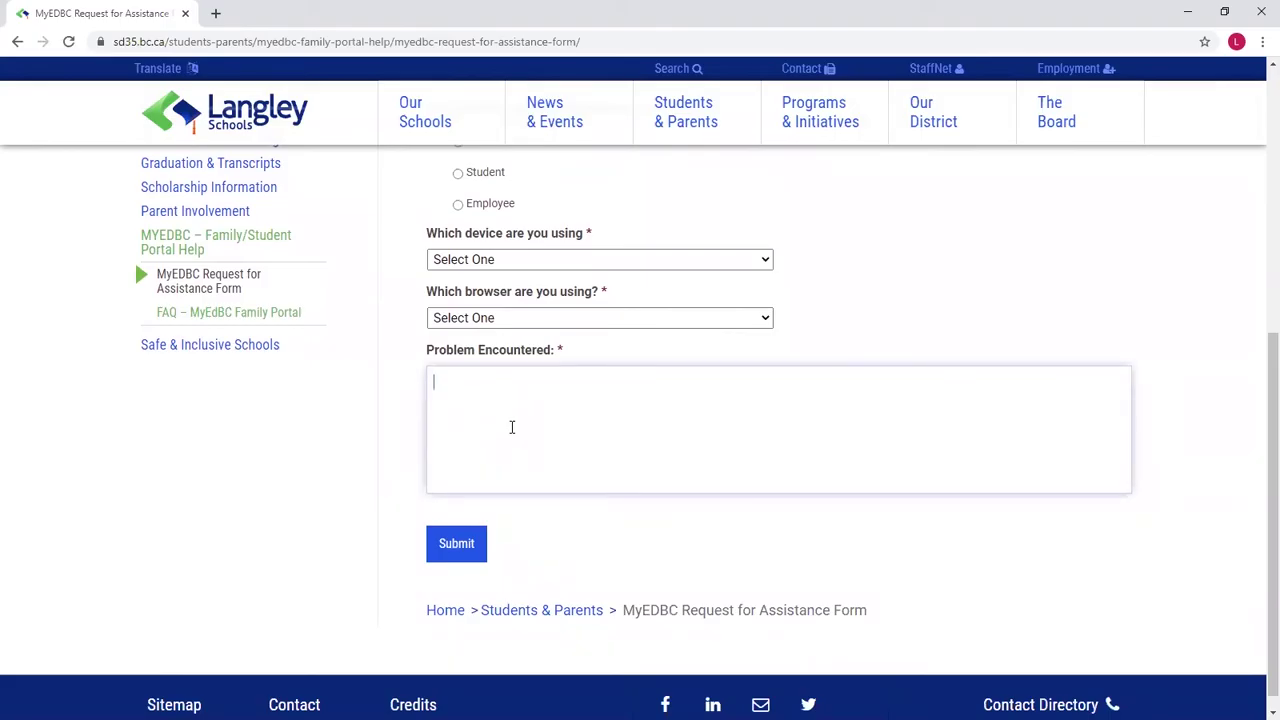
pyautogui.hotkey('alt', 'Left')
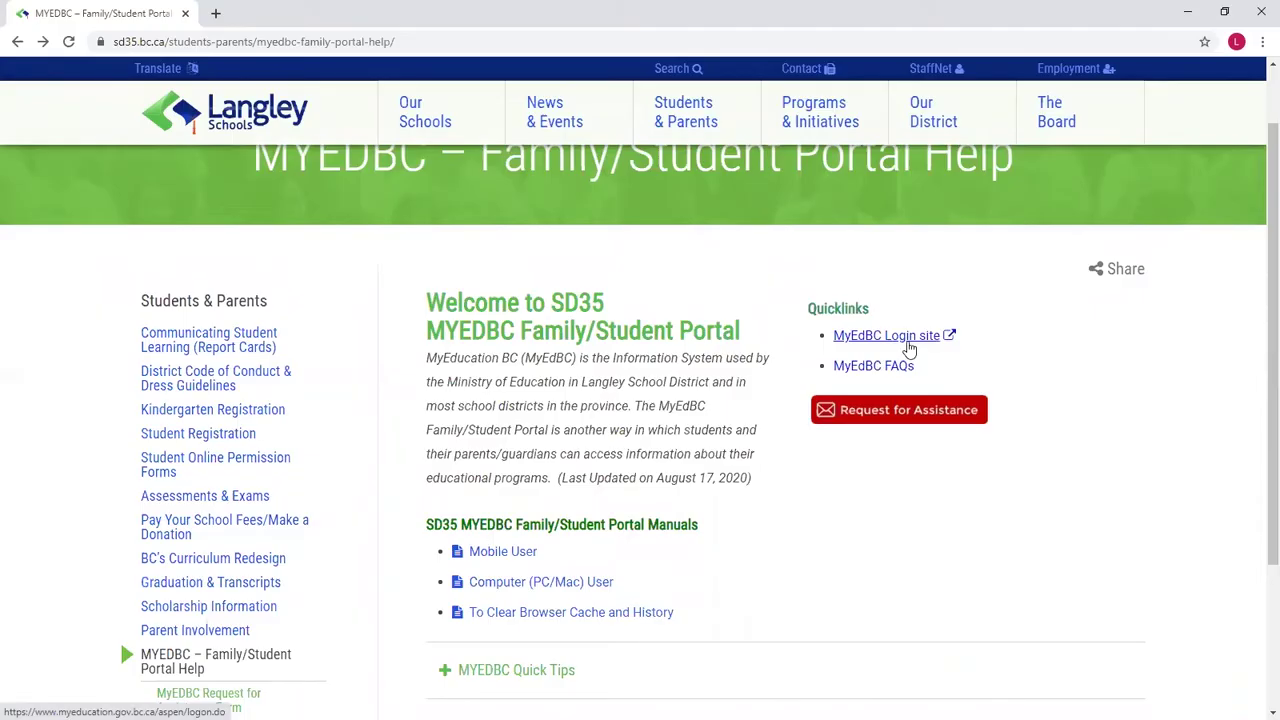
# Step: Open the MyEdBC Login site in a new tab and work in its log-on form
pyautogui.click(908, 345)
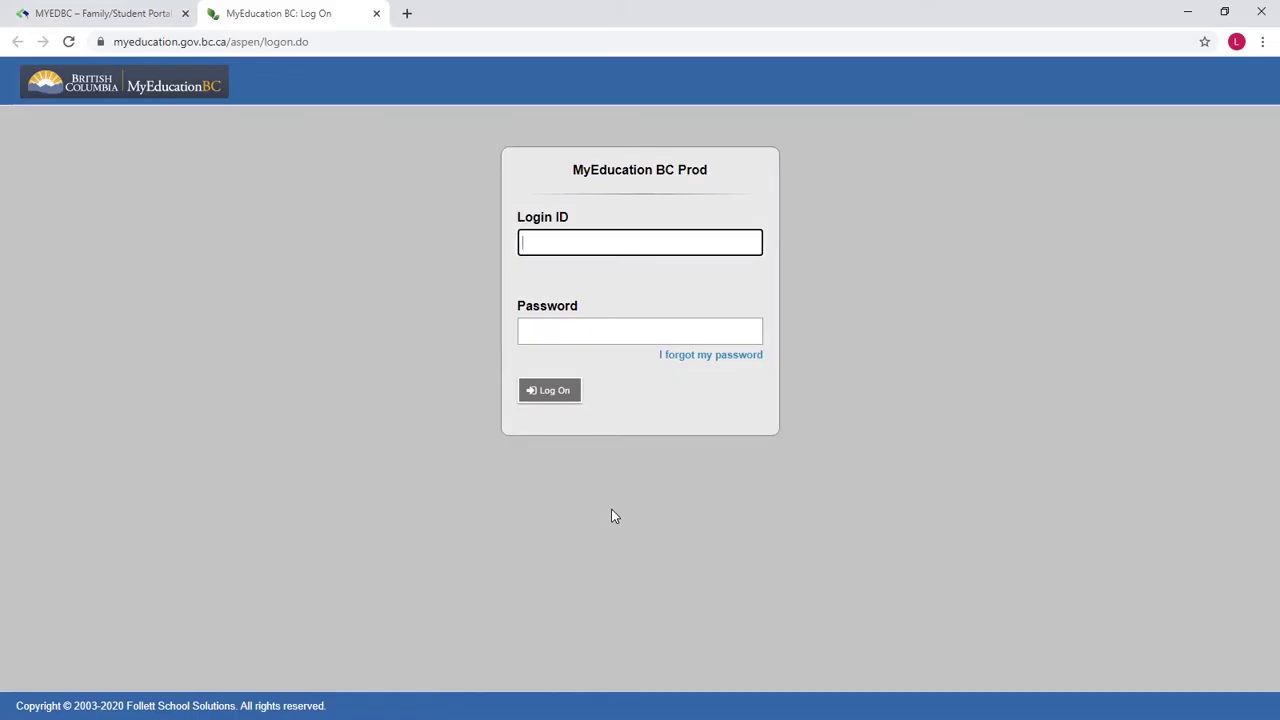
pyautogui.click(678, 358)
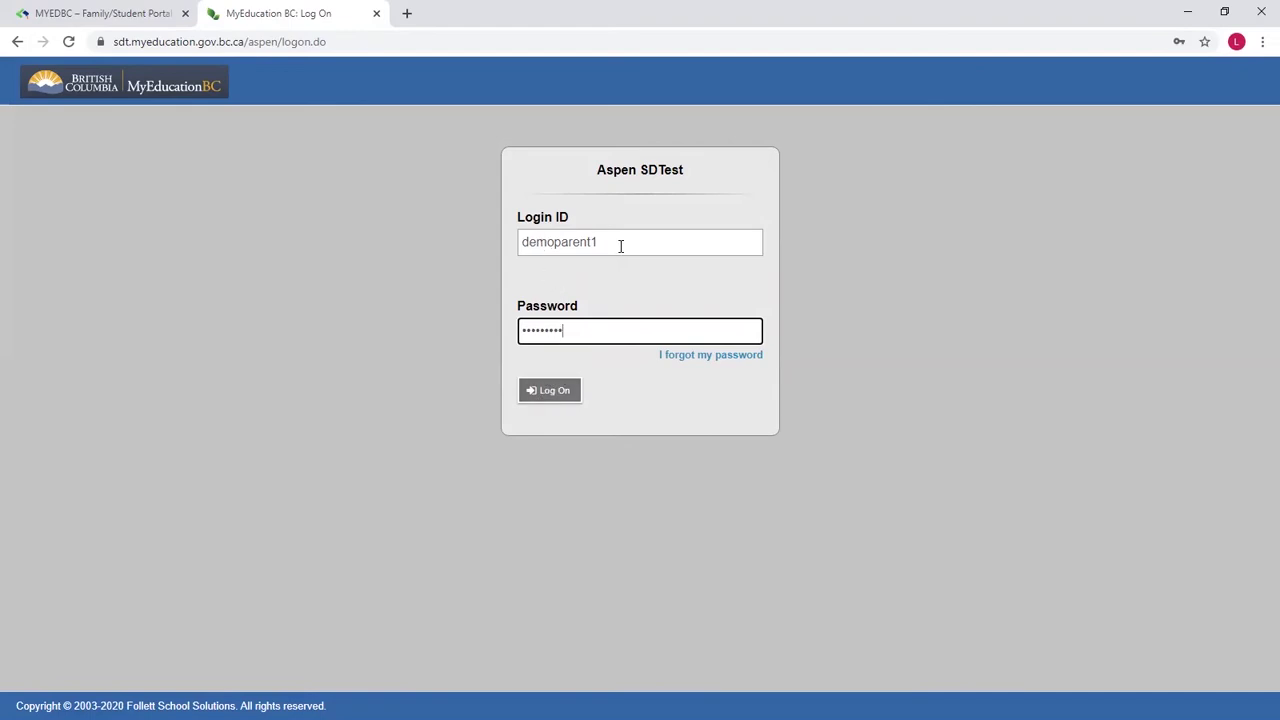
# Step: Log on, acknowledge the expired-password alert, and enter the current password
pyautogui.click(545, 391)
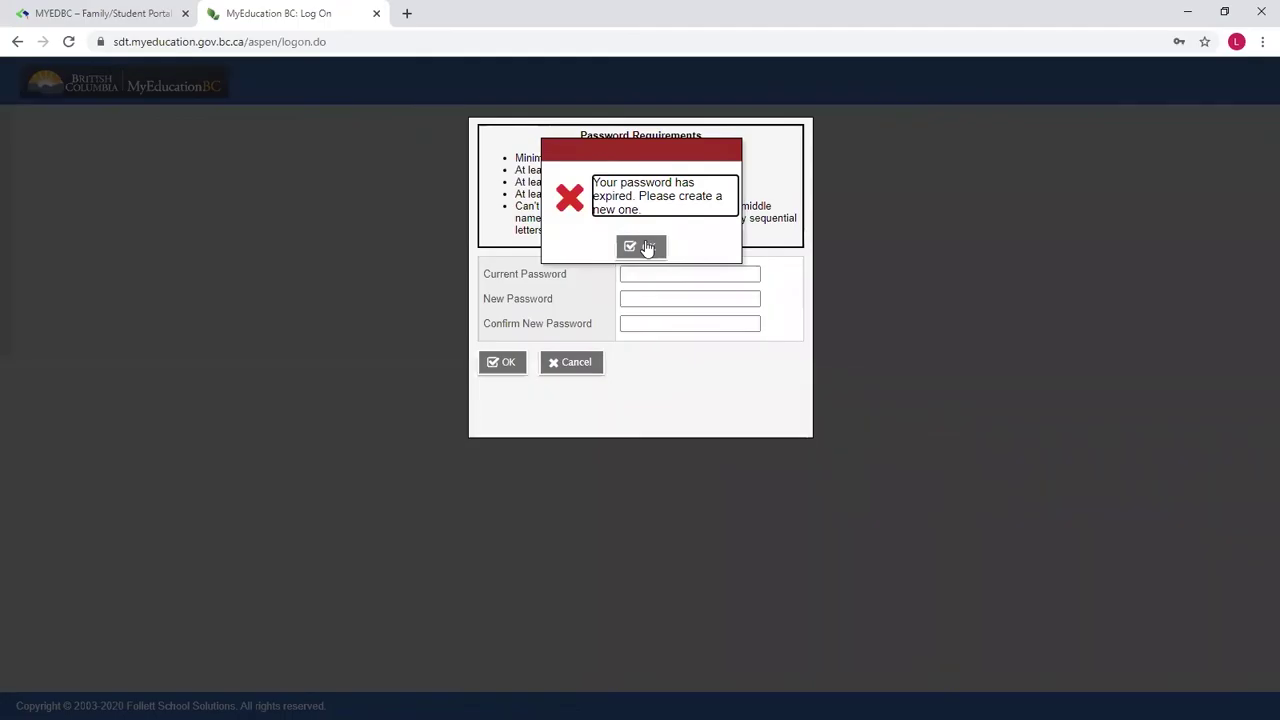
pyautogui.click(645, 247)
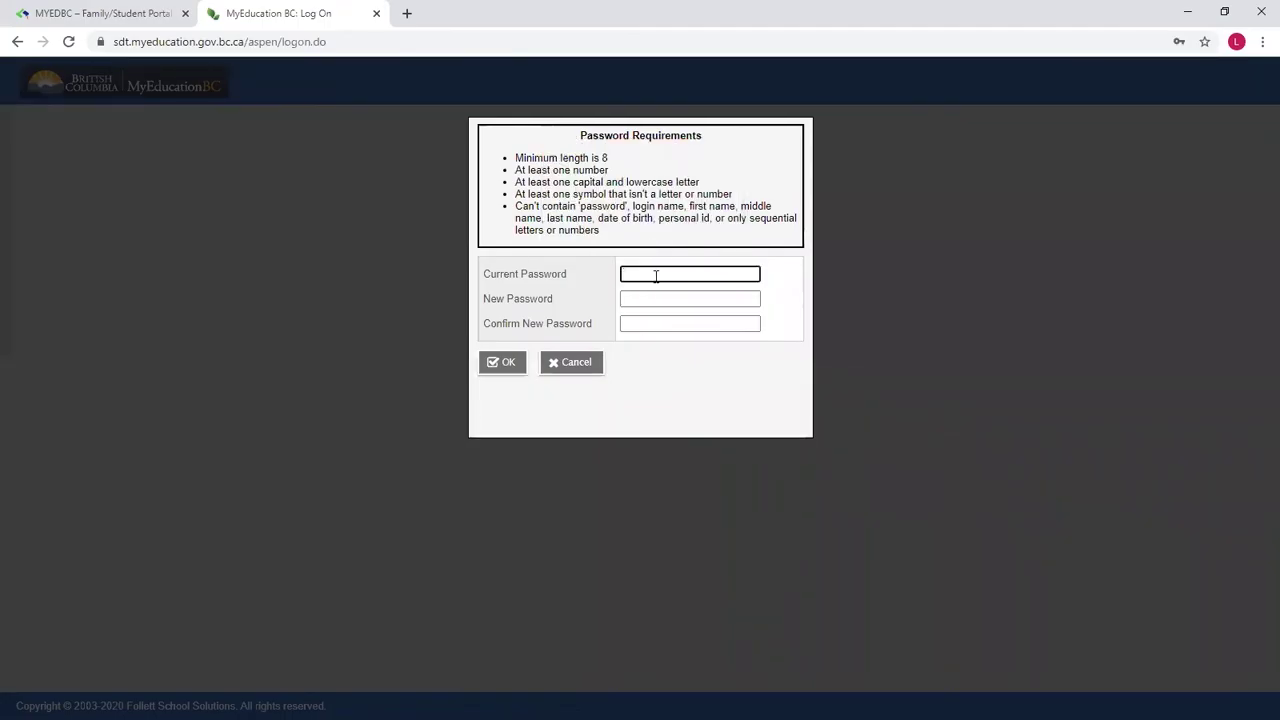
pyautogui.write('*********')
pyautogui.press('Tab')
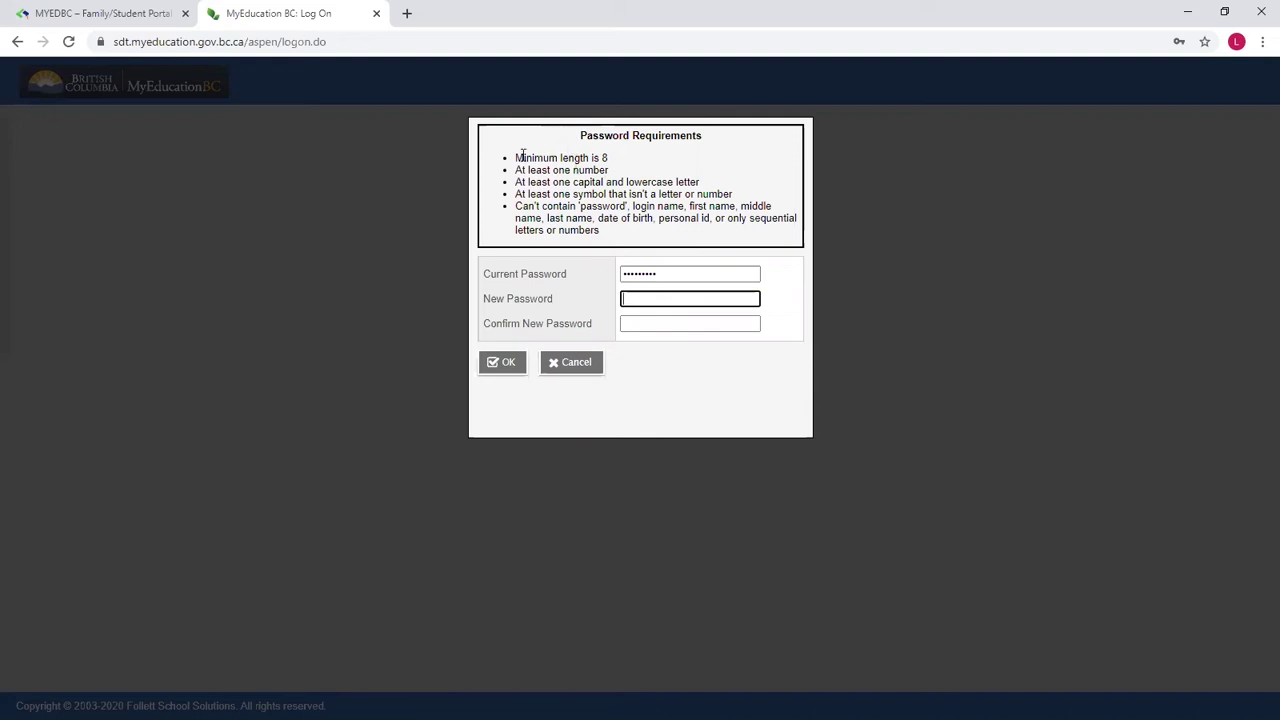
# Step: Enter and confirm a new password meeting the listed requirements, then save it
pyautogui.moveTo(510, 160); pyautogui.dragTo(644, 242)
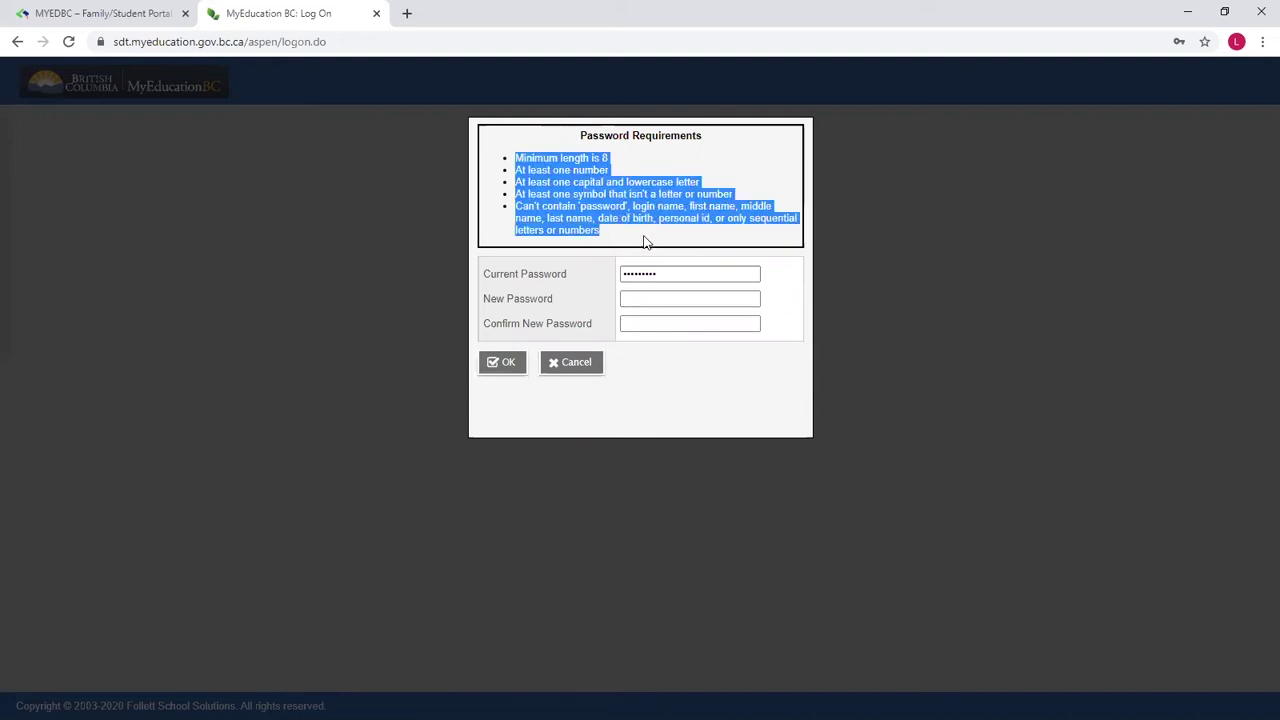
pyautogui.click(656, 242)
pyautogui.click(651, 294)
pyautogui.write('•••••••••')
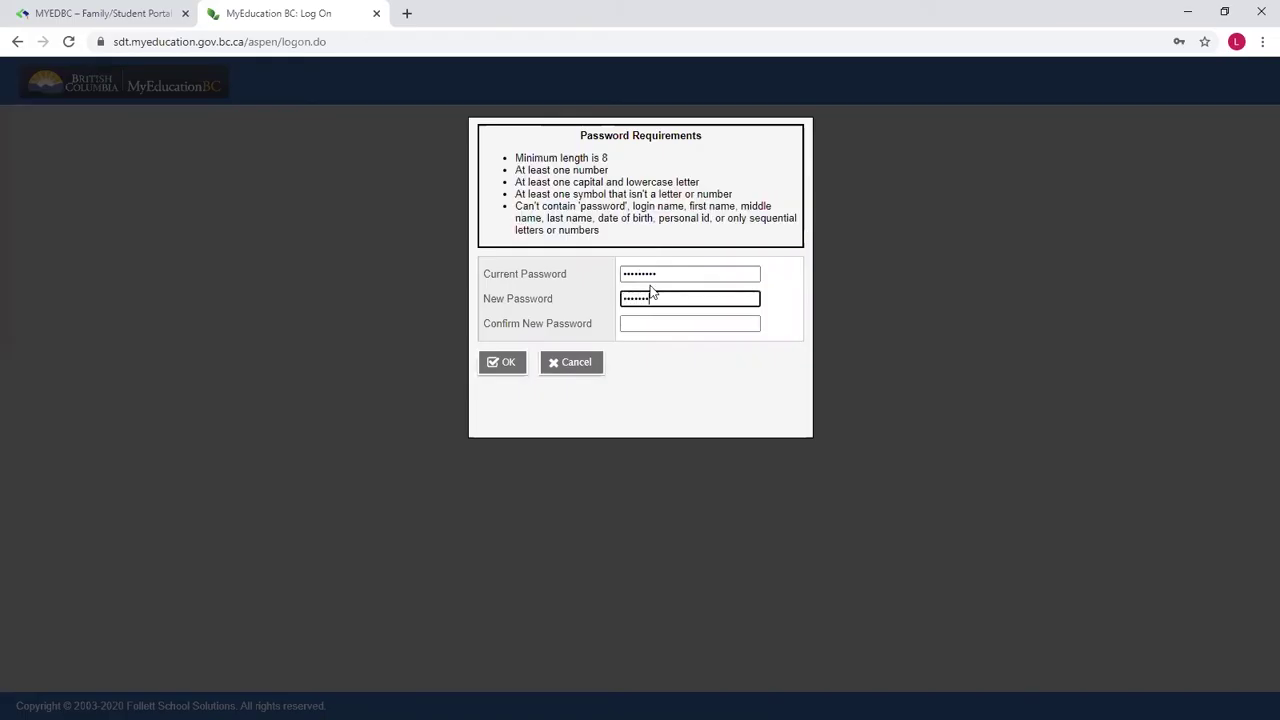
pyautogui.press('Tab')
pyautogui.write('••••••••')
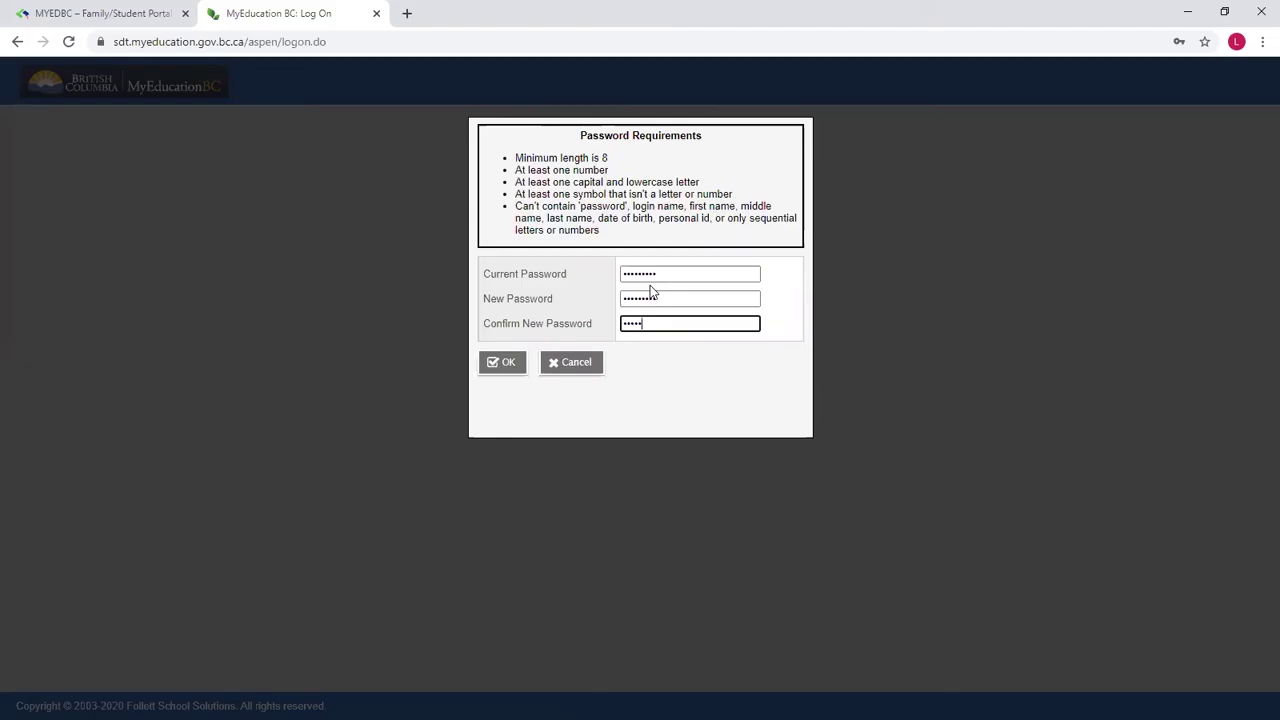
pyautogui.write('•')
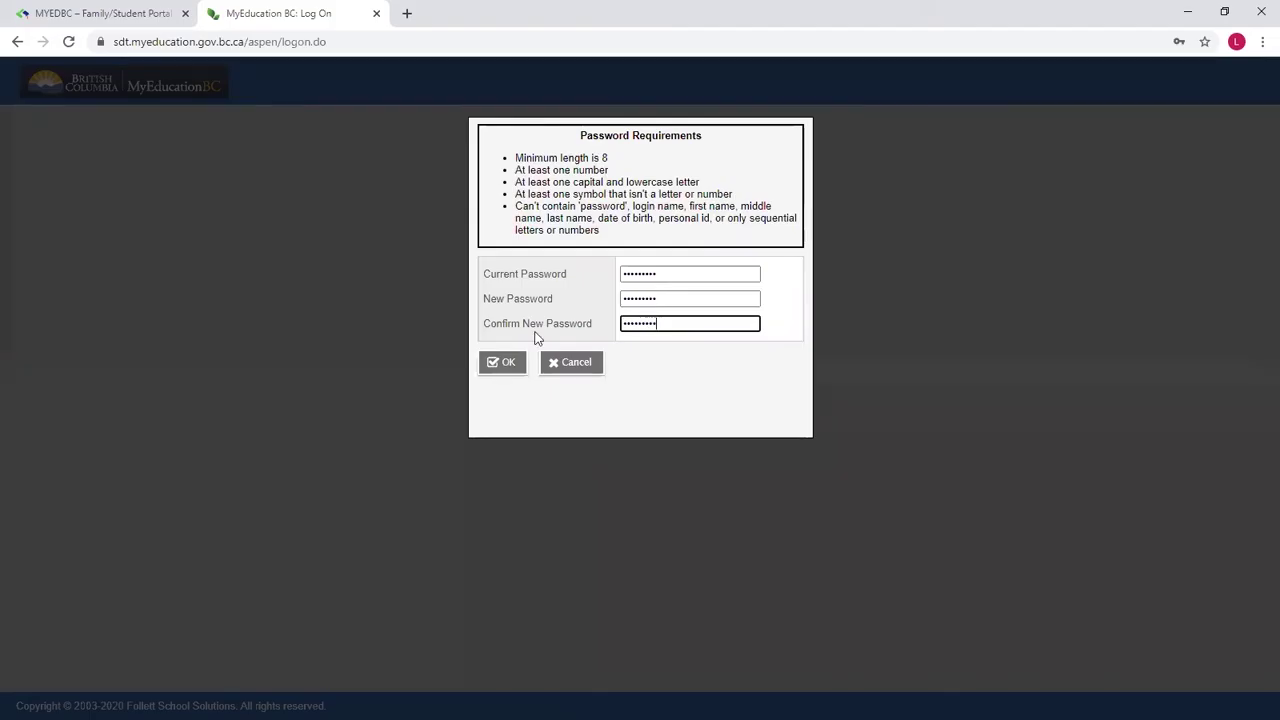
pyautogui.click(495, 366)
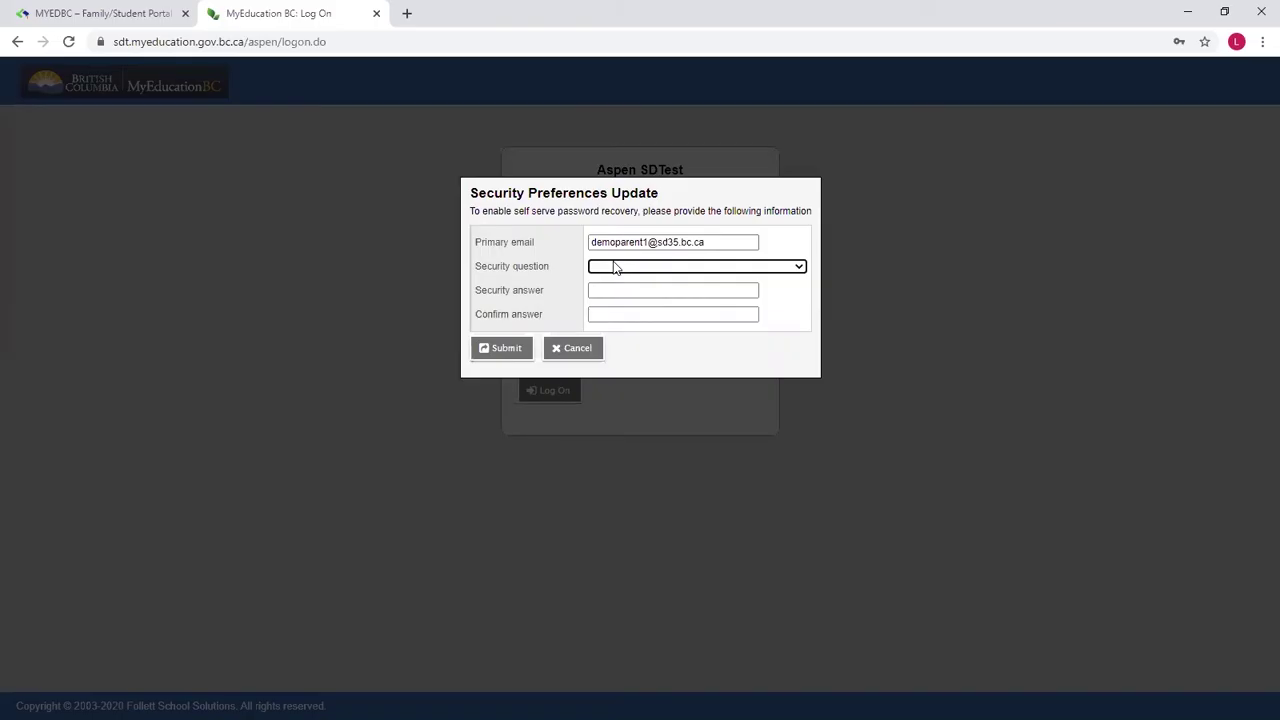
# Step: Pick 'What city were you born in?' as the security question, enter the answer twice, and submit
pyautogui.click(606, 267)
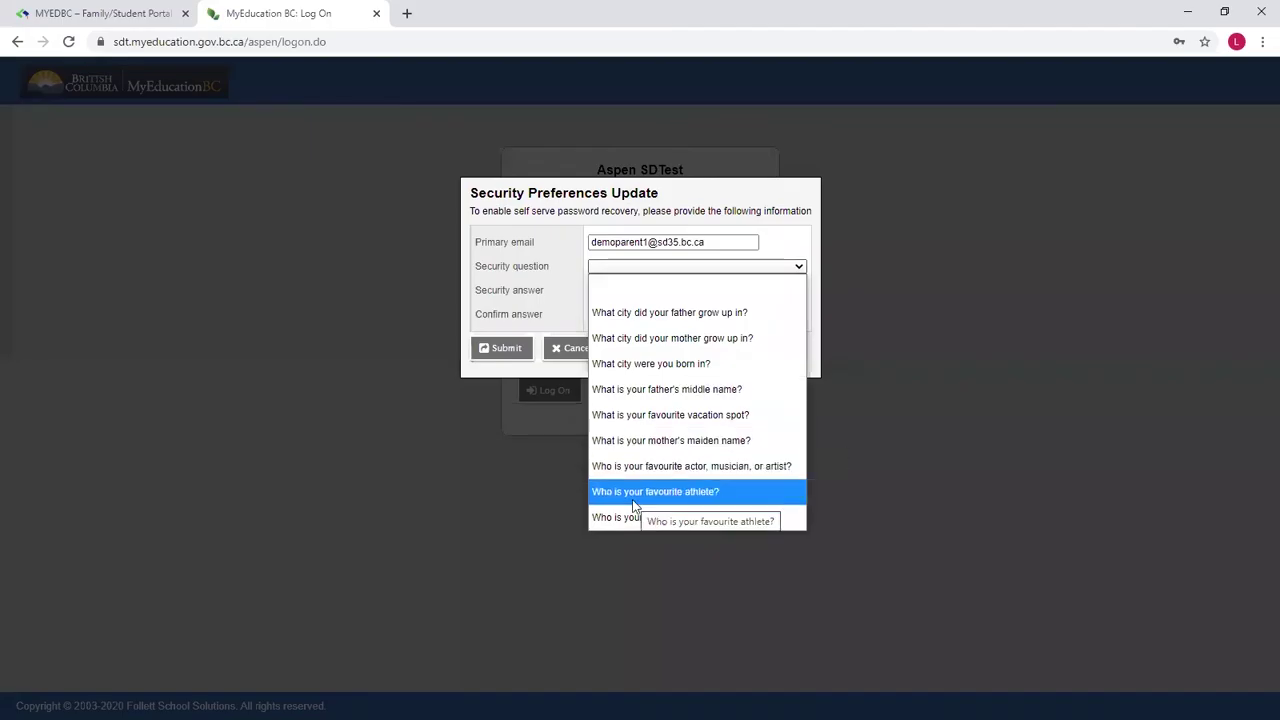
pyautogui.click(686, 363)
pyautogui.click(627, 292)
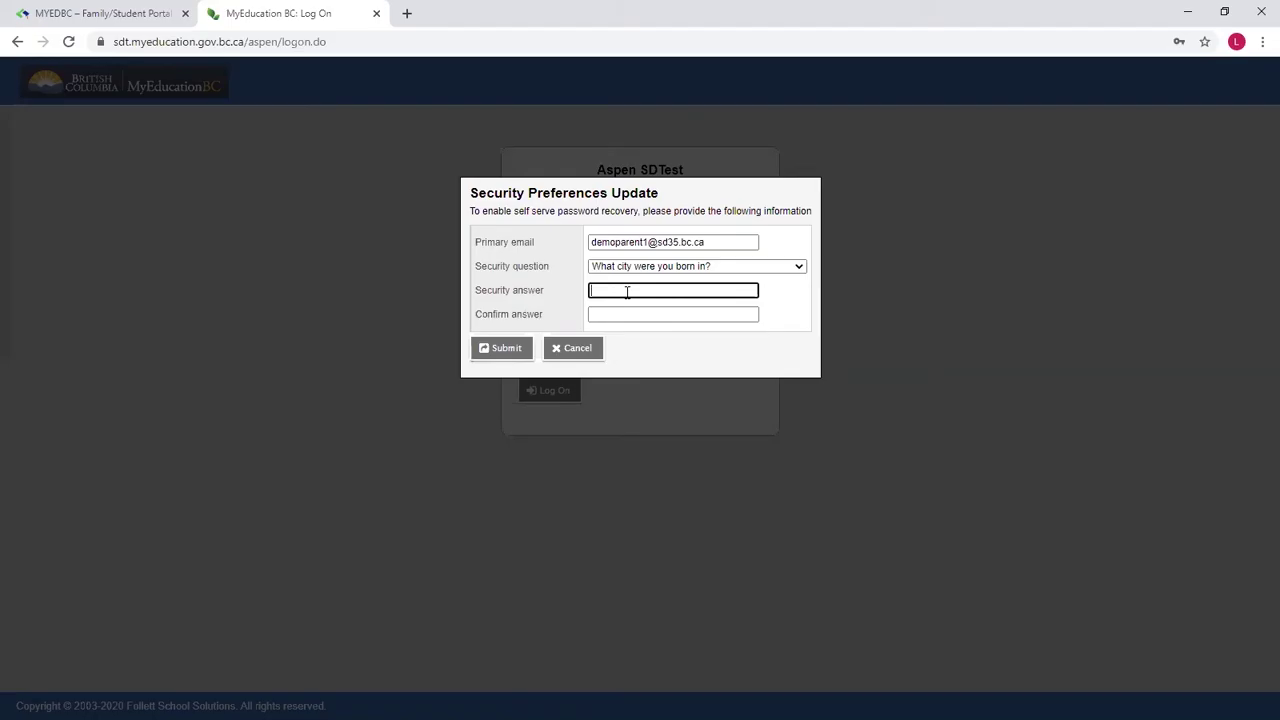
pyautogui.press('Tab')
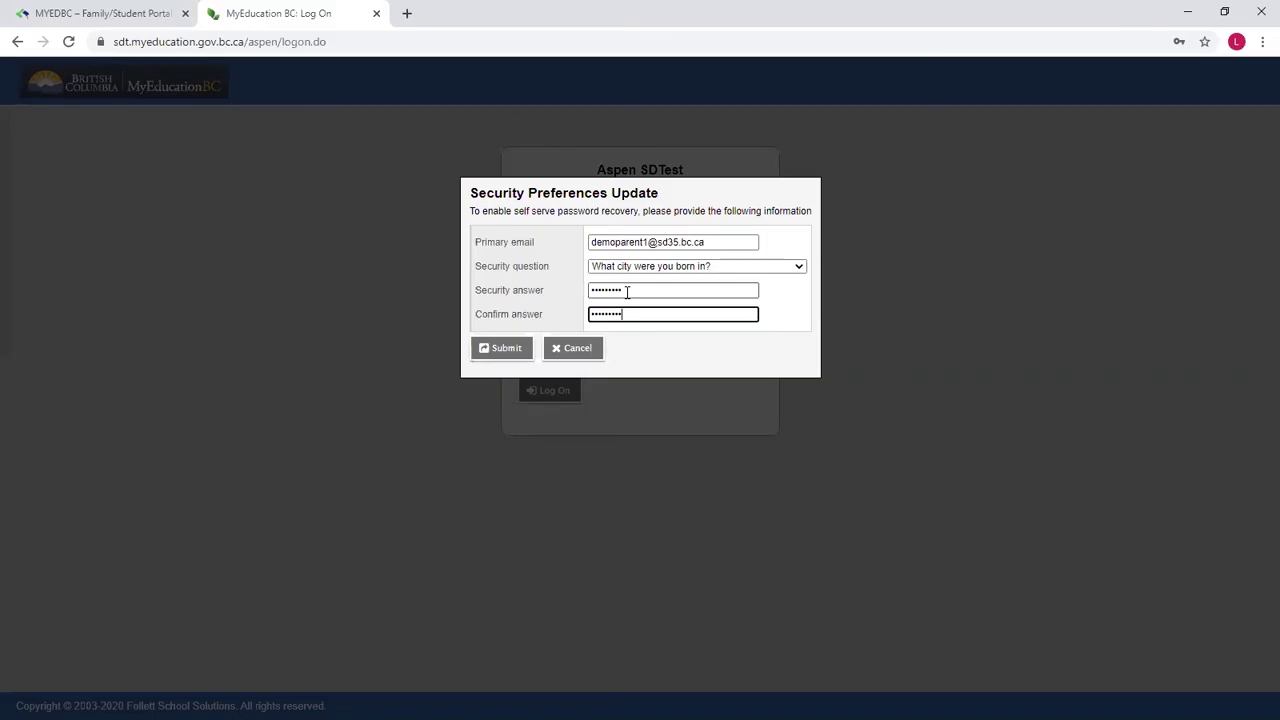
pyautogui.click(500, 349)
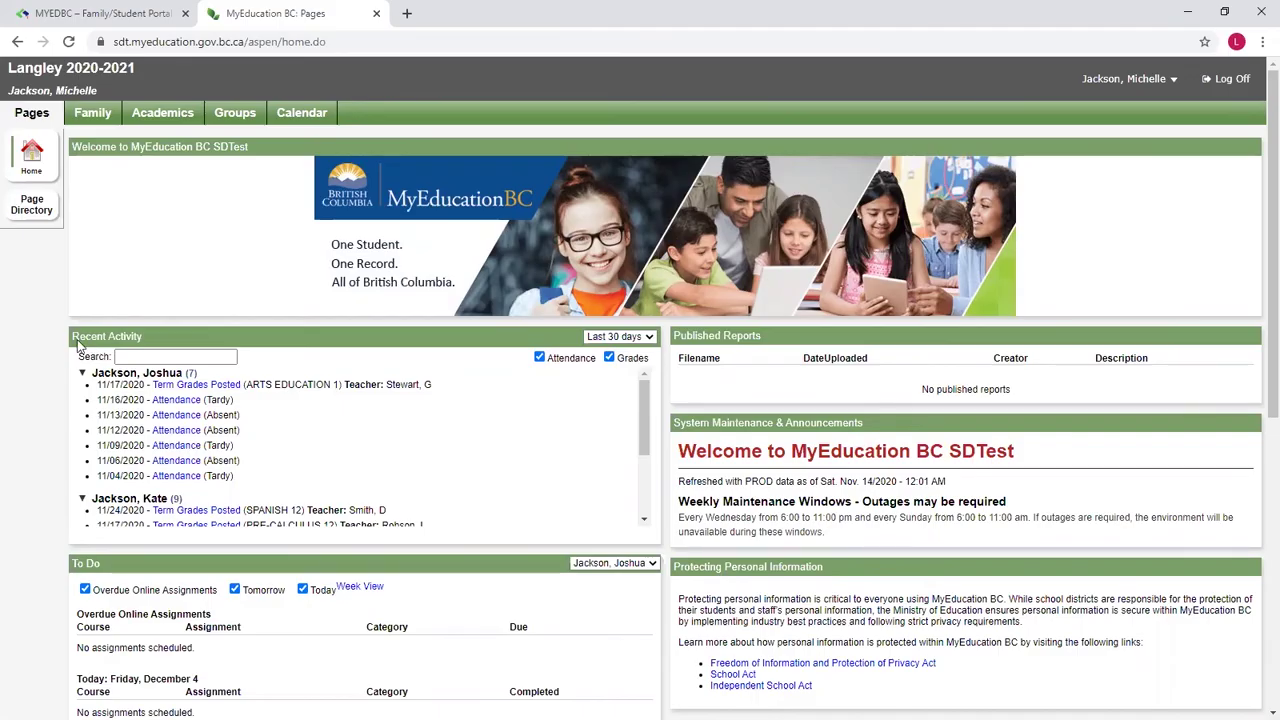
# Step: Scroll through Recent Activity and switch the To Do list to the Grade 12 student
pyautogui.scroll(-1, 84, 348)
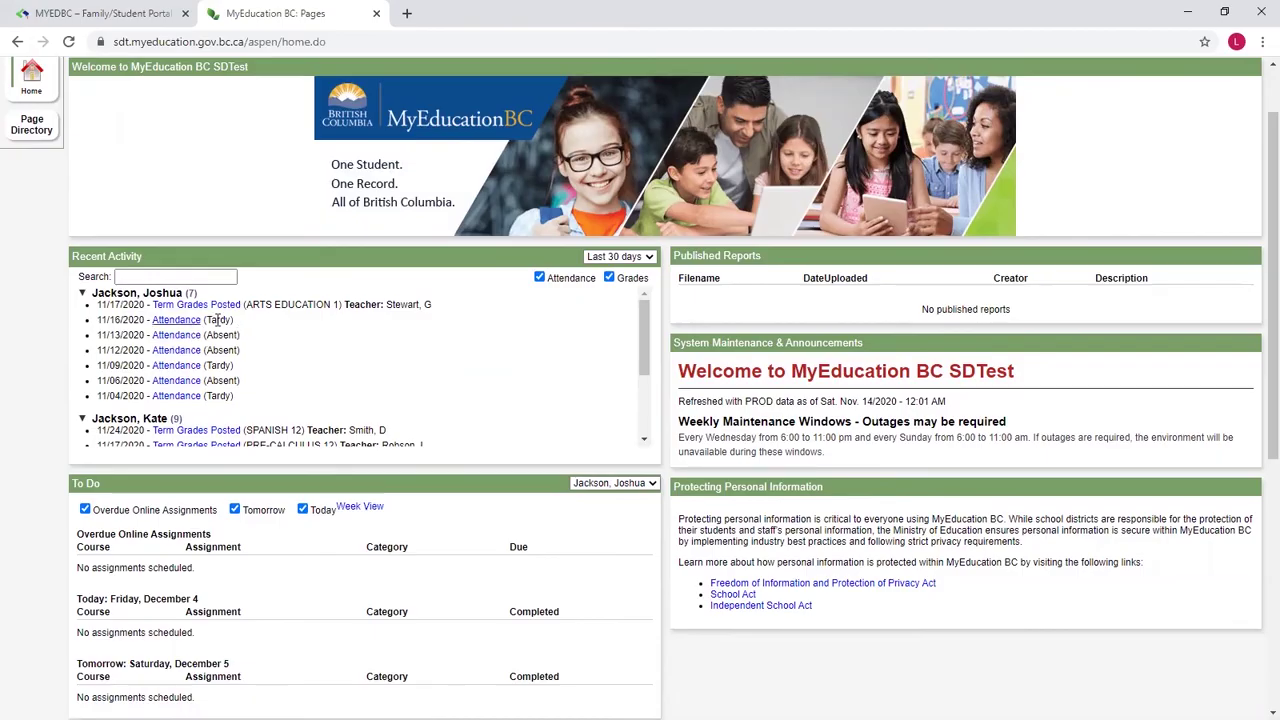
pyautogui.scroll(-2, 263, 386)
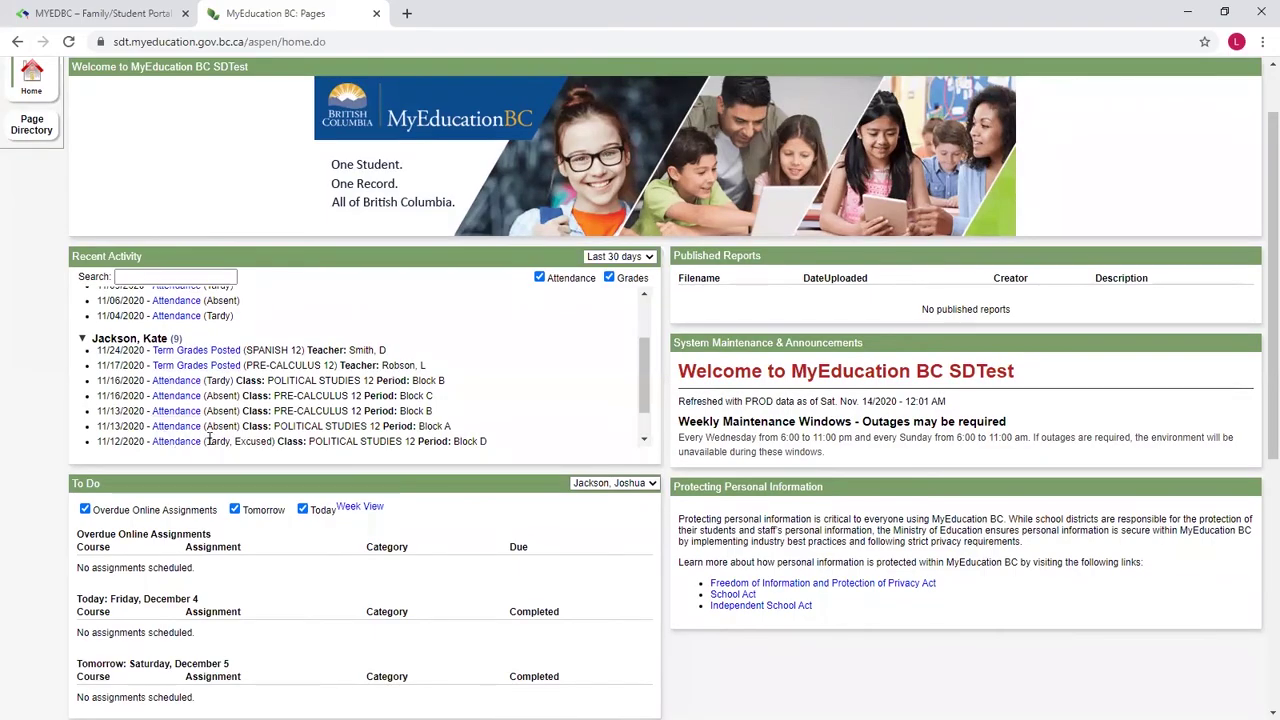
pyautogui.scroll(-1, 289, 410)
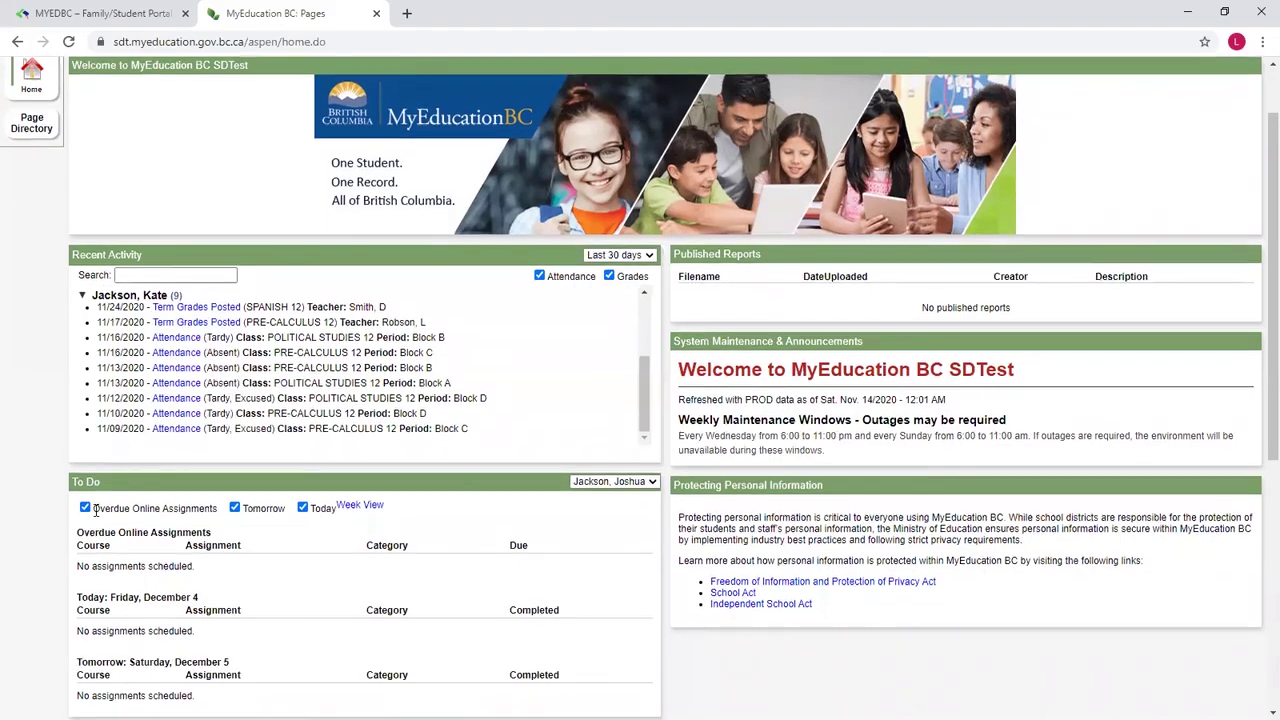
pyautogui.scroll(-2, 158, 535)
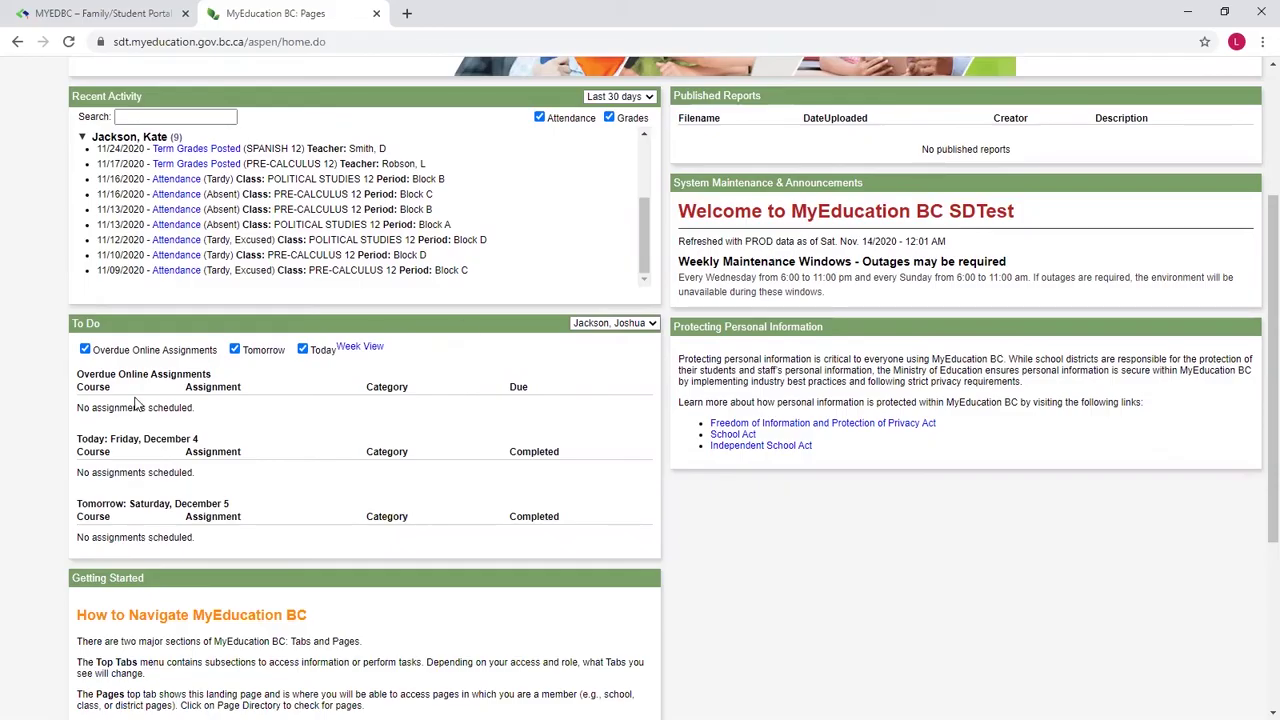
pyautogui.click(613, 323)
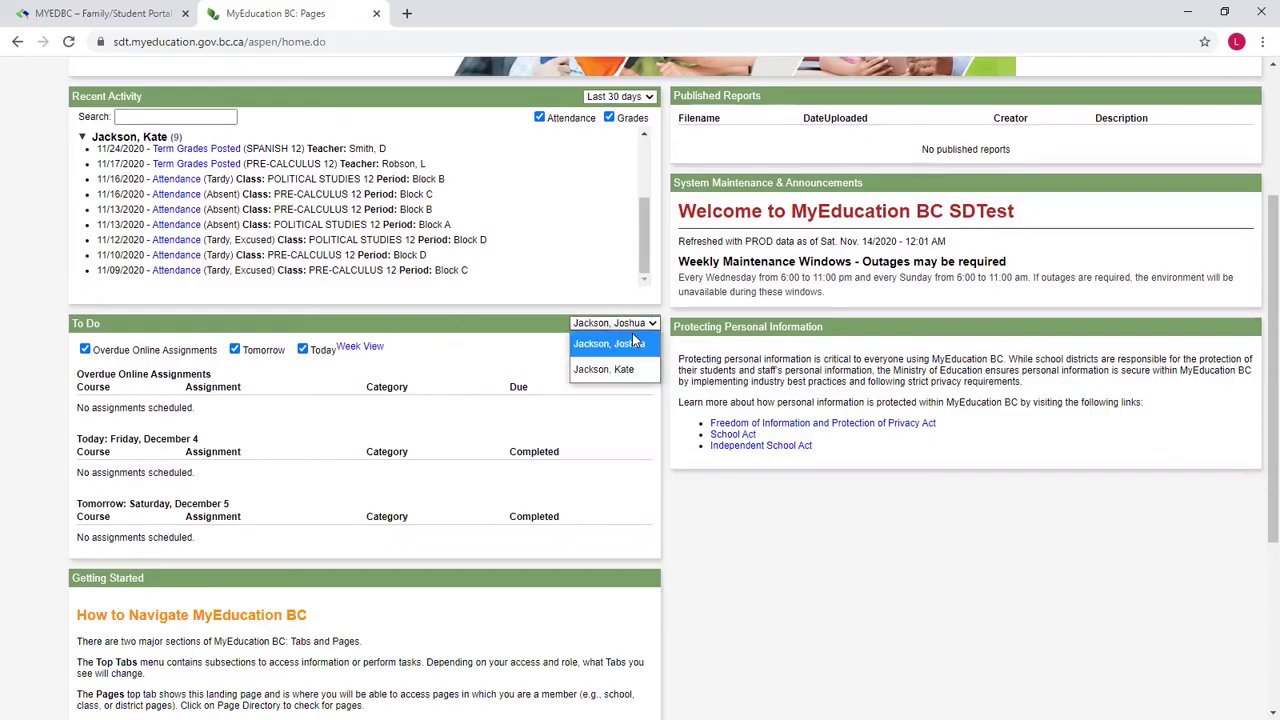
pyautogui.click(613, 370)
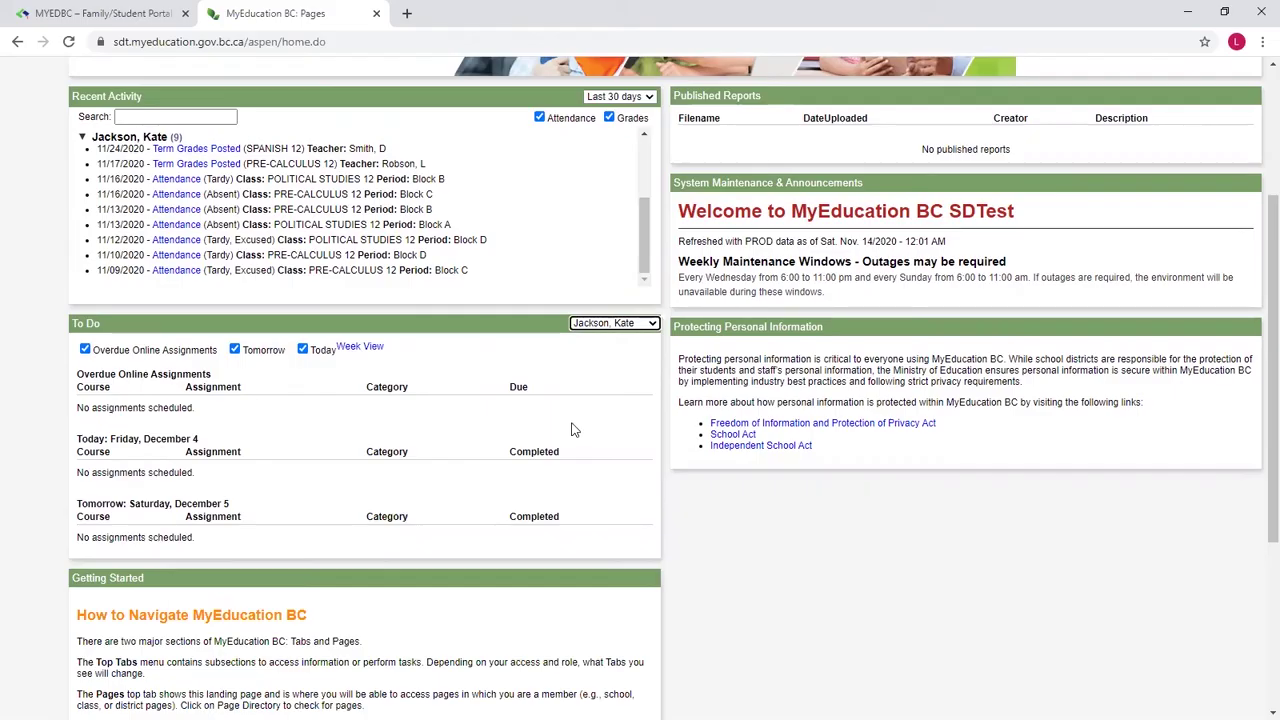
pyautogui.scroll(3, 571, 429)
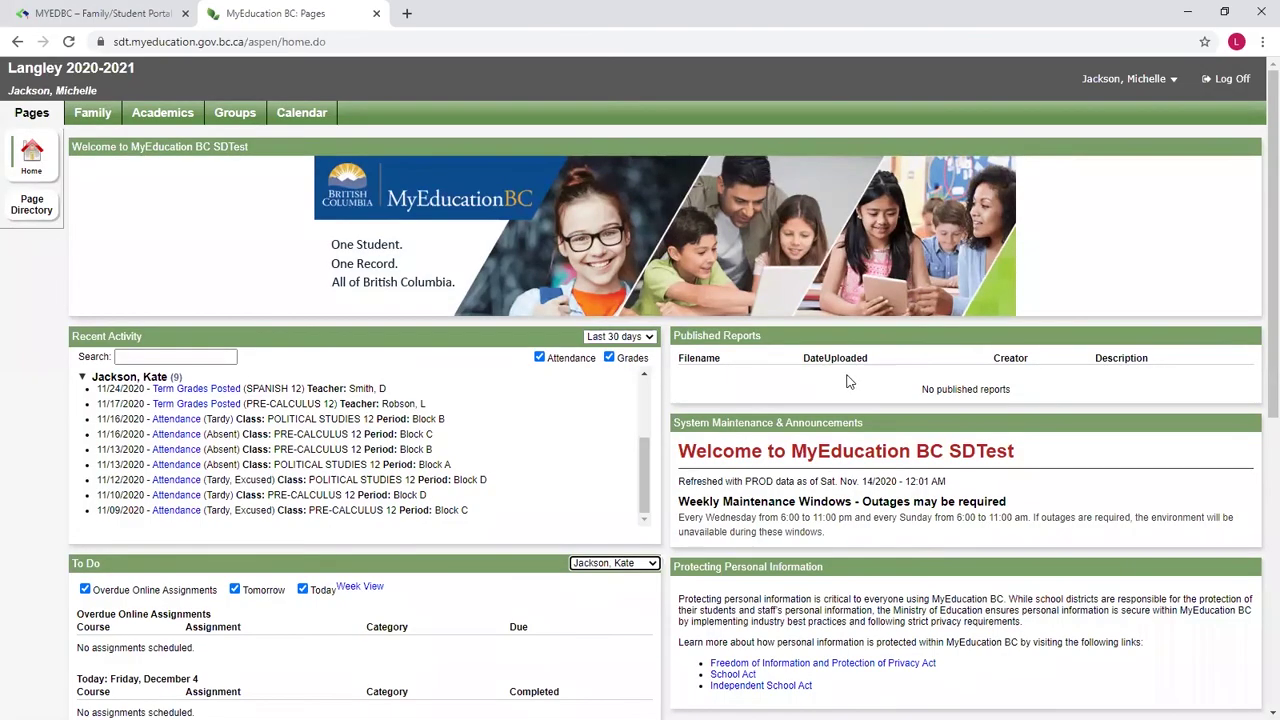
# Step: Open the Grade 1 student from the Family list and browse the Addresses, Photo and Contacts sections
pyautogui.click(90, 116)
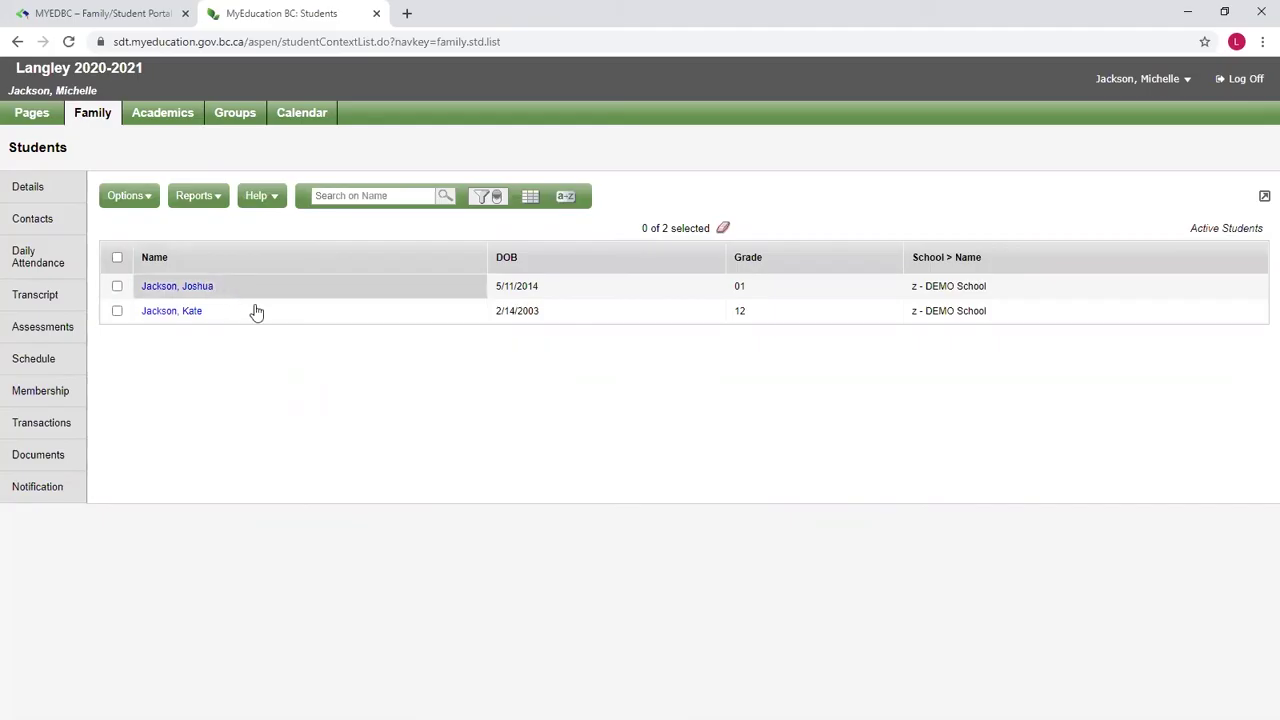
pyautogui.click(178, 288)
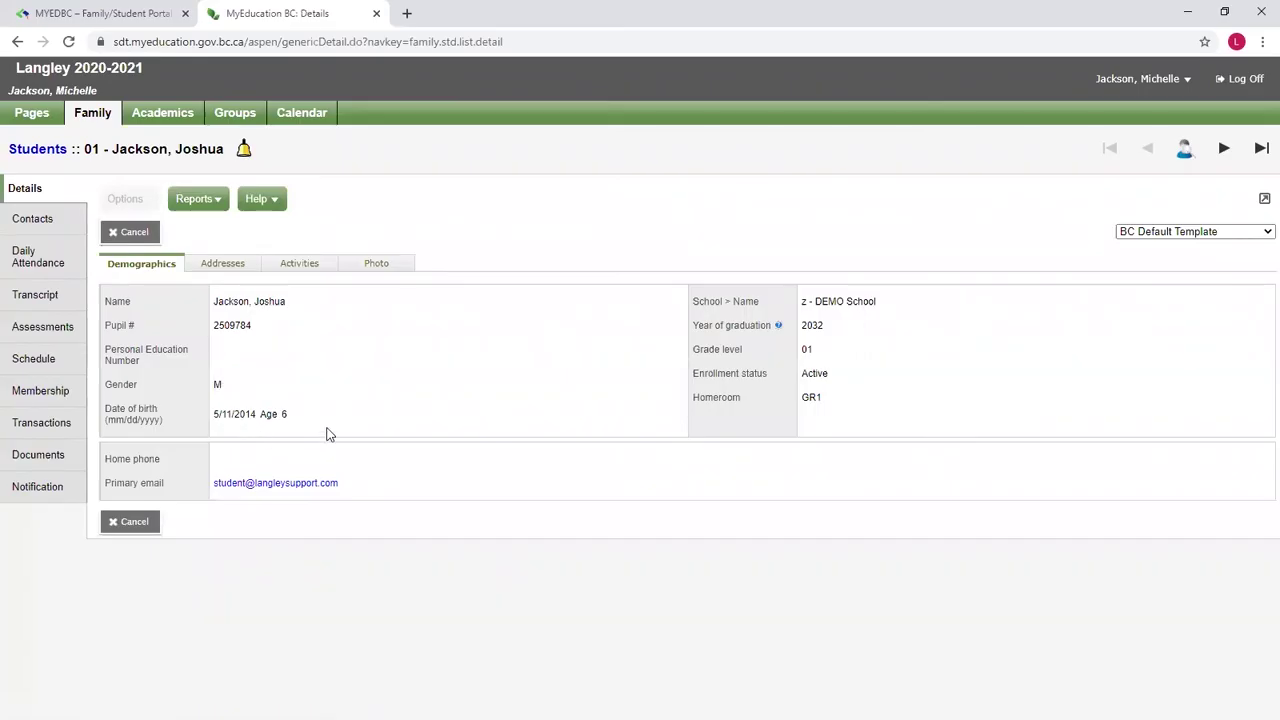
pyautogui.click(212, 266)
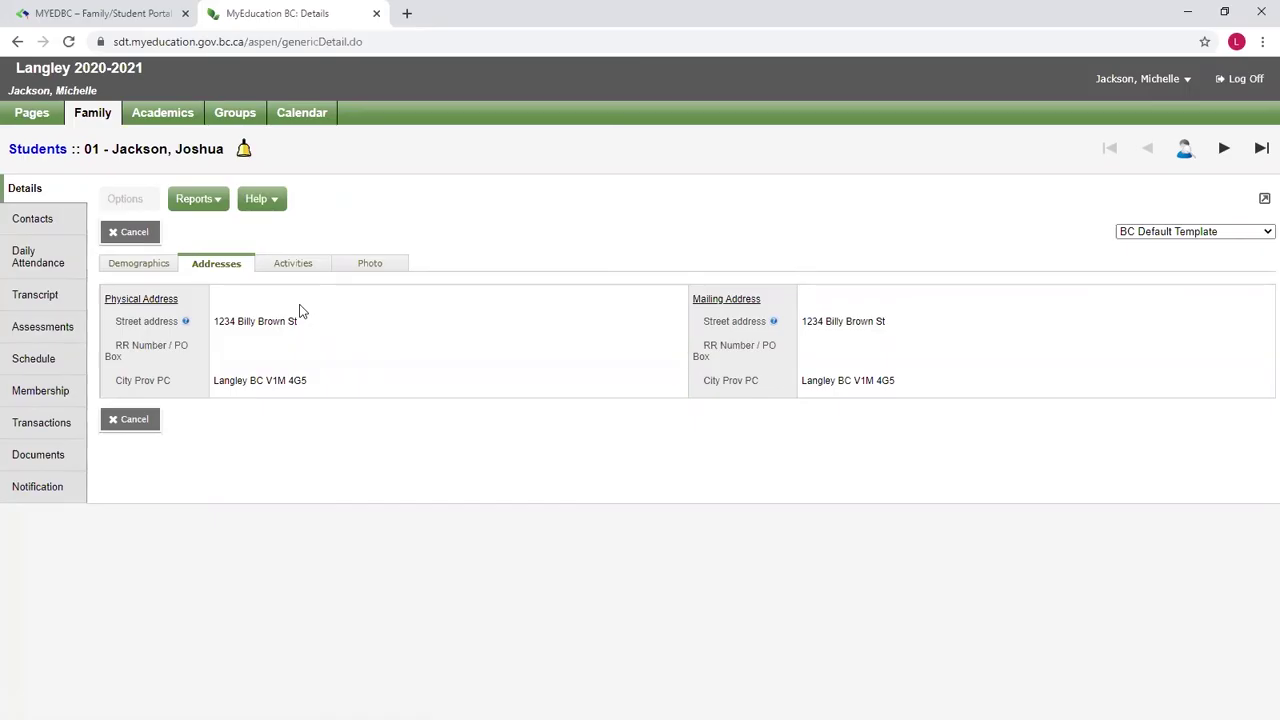
pyautogui.click(365, 265)
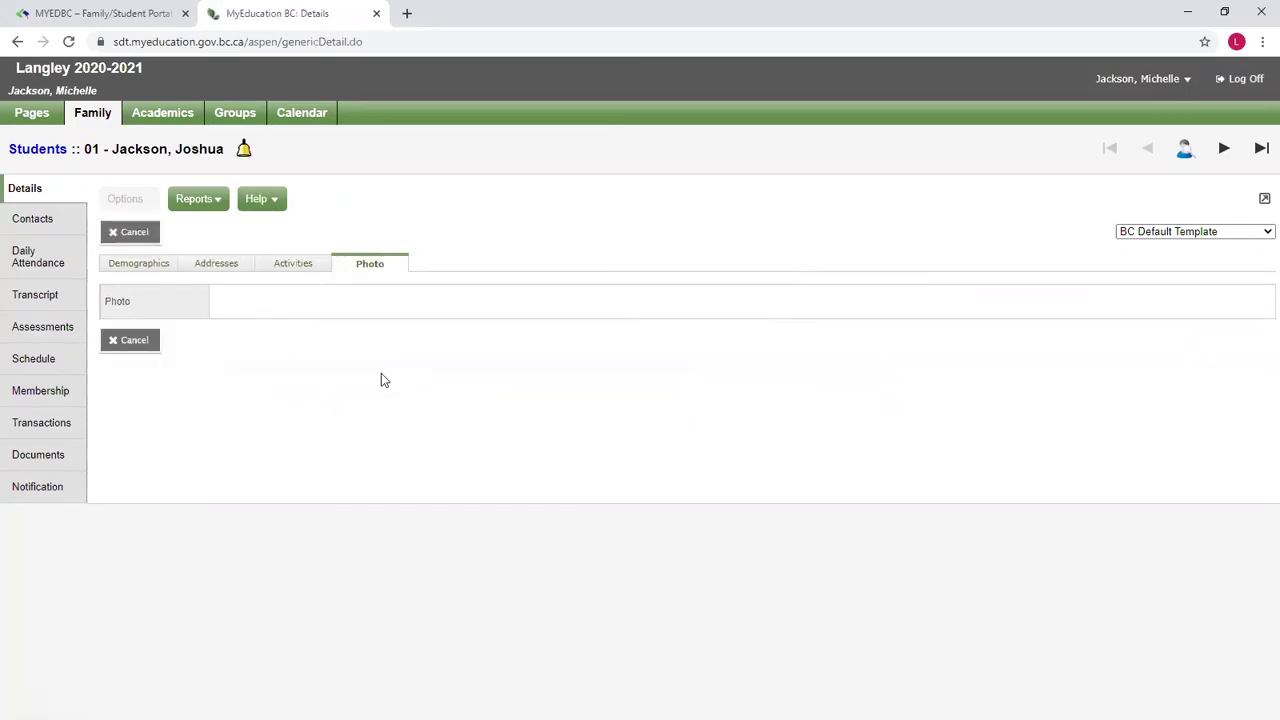
pyautogui.click(40, 220)
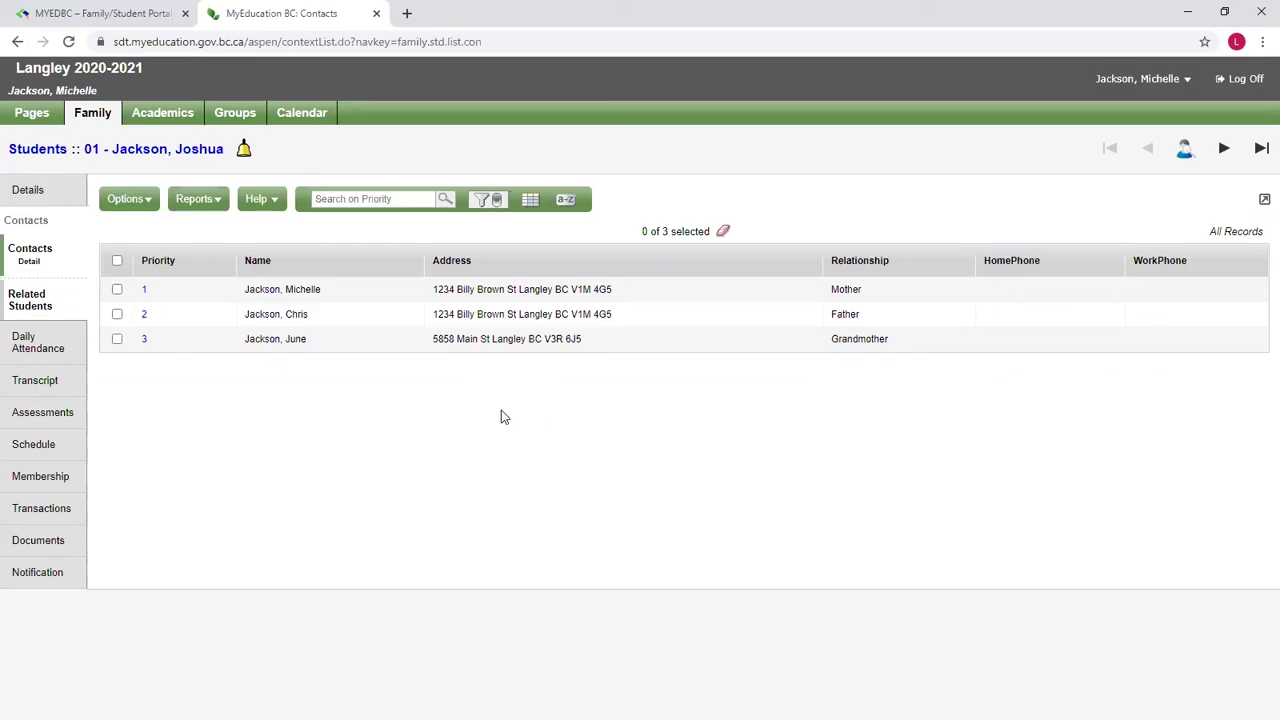
# Step: Check the Grade 1 student's Daily Attendance, then go back to the Family students list
pyautogui.click(54, 344)
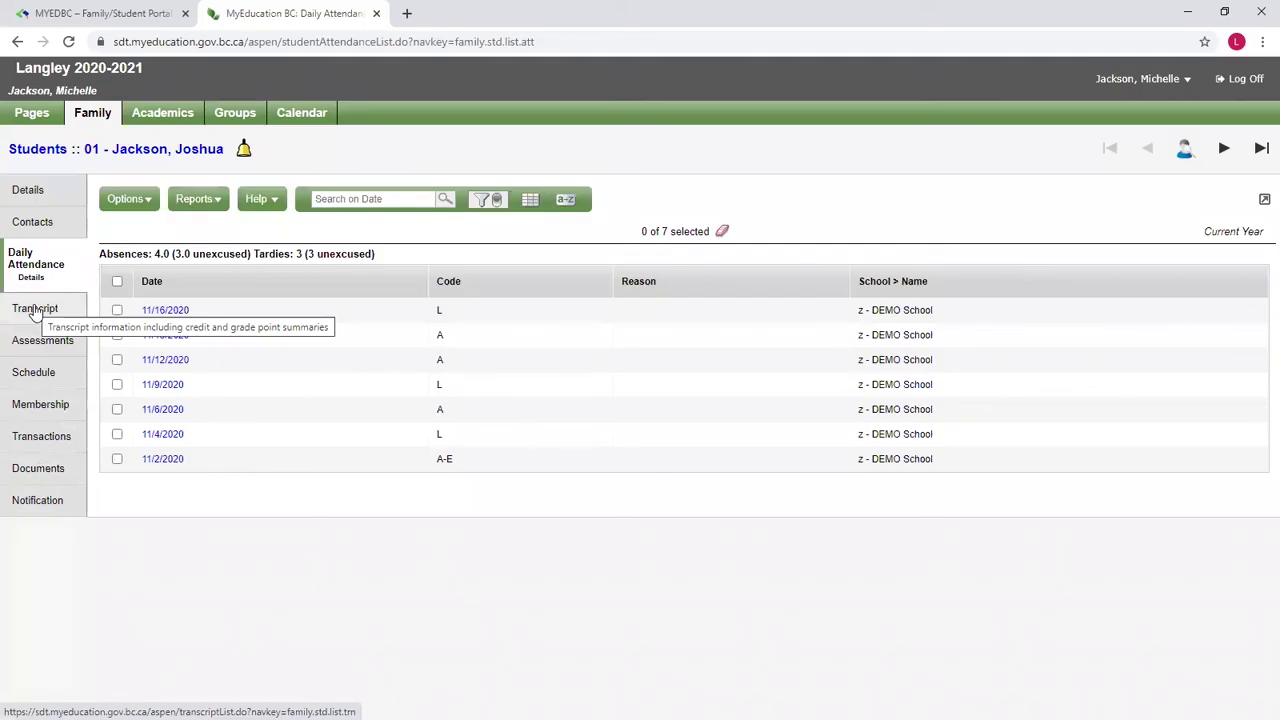
pyautogui.click(36, 150)
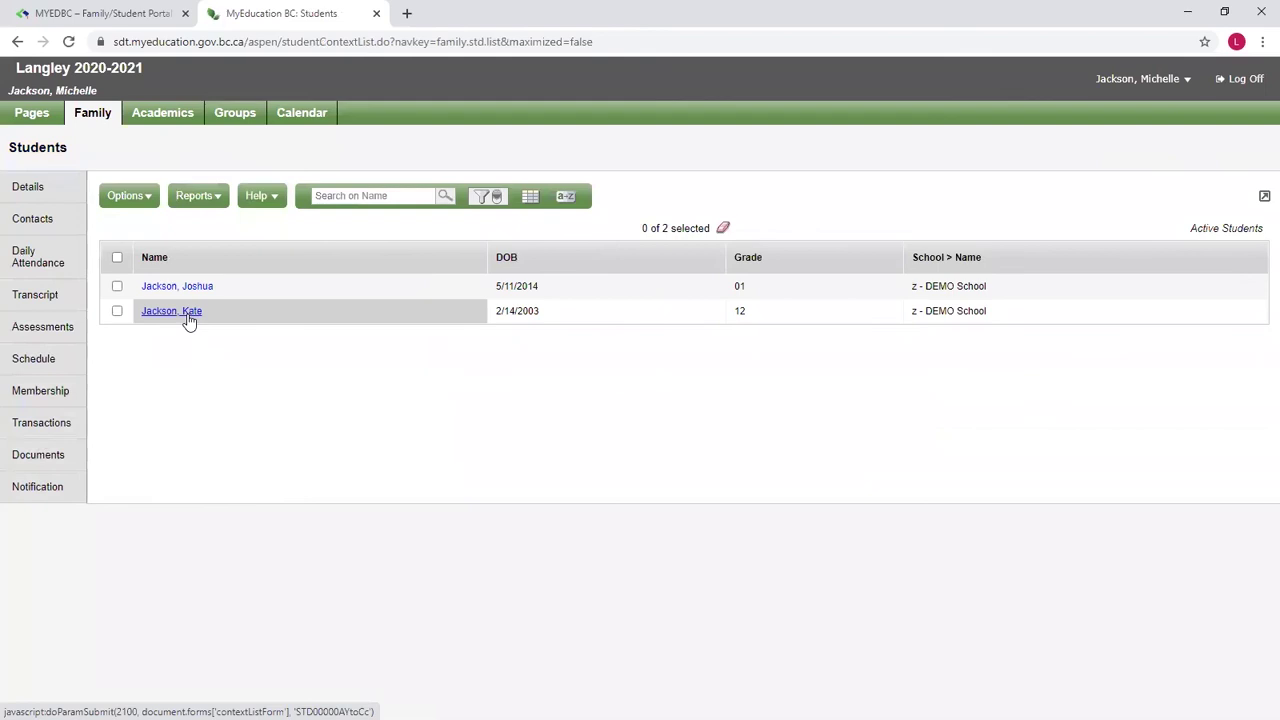
# Step: Open the Grade 12 student's record and view Transcript, Graduation Summary, then the weekly Schedule
pyautogui.click(187, 315)
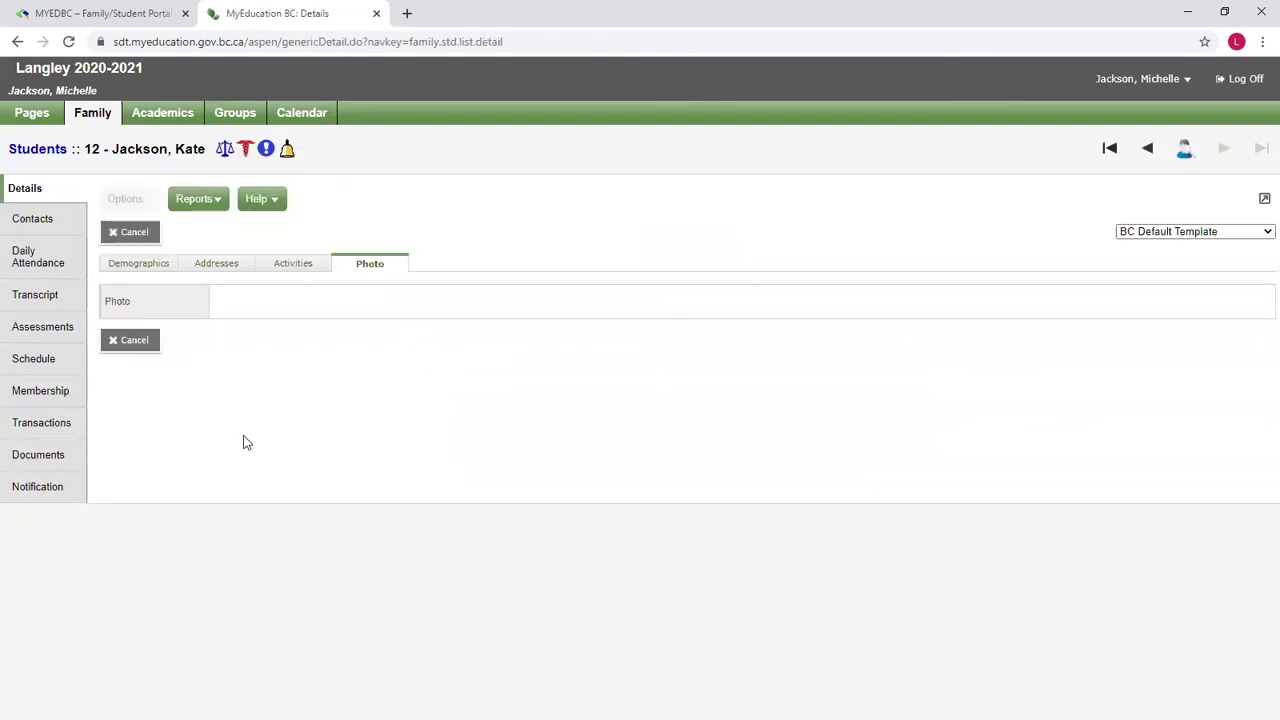
pyautogui.click(45, 296)
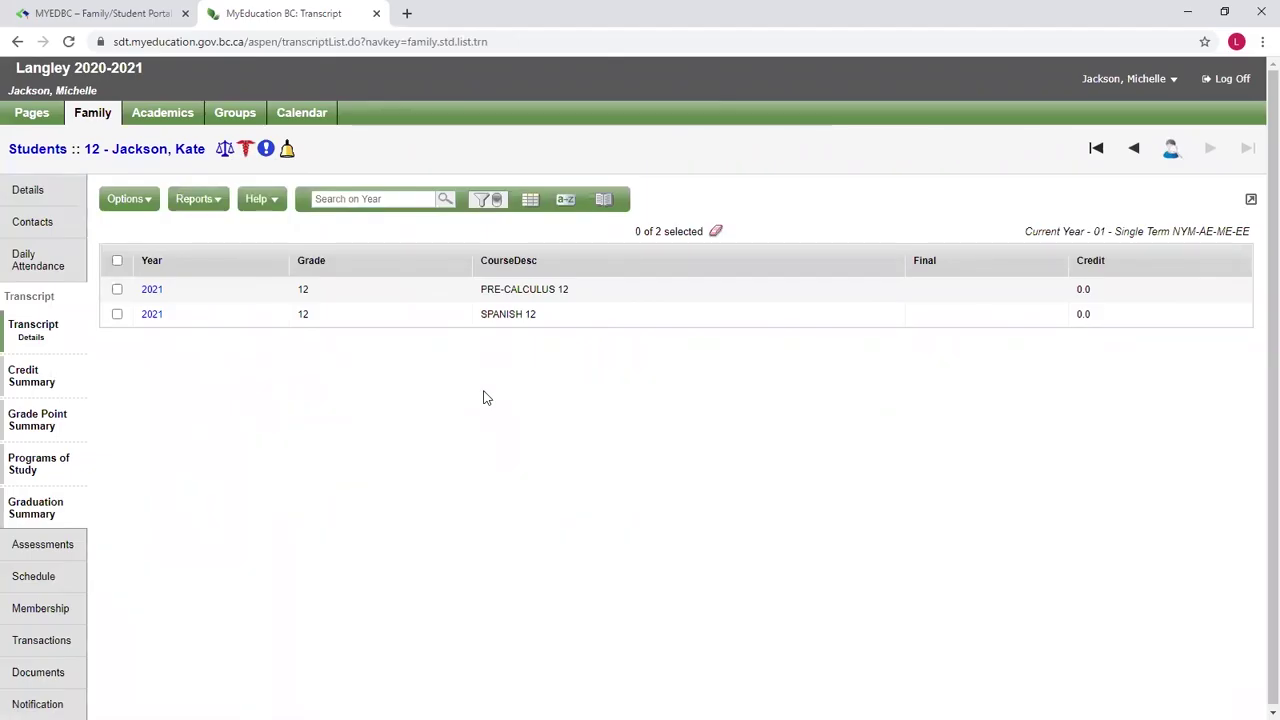
pyautogui.click(40, 510)
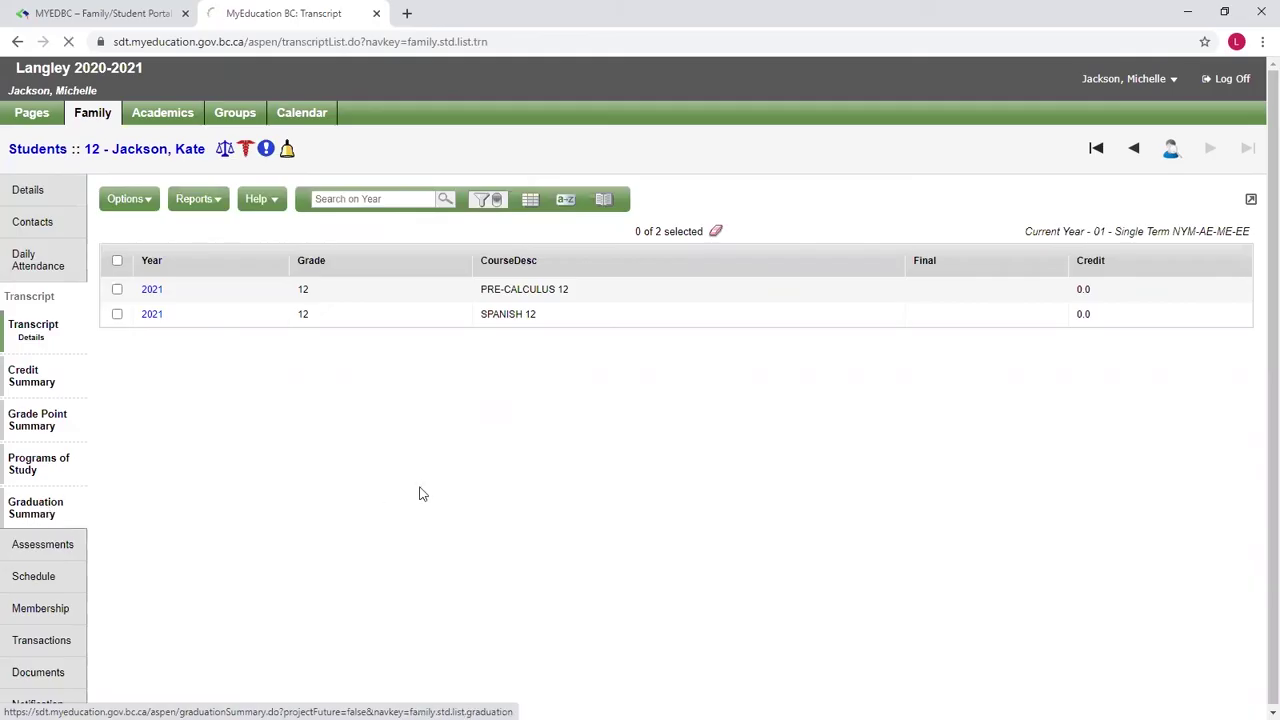
pyautogui.scroll(-2, 449, 300)
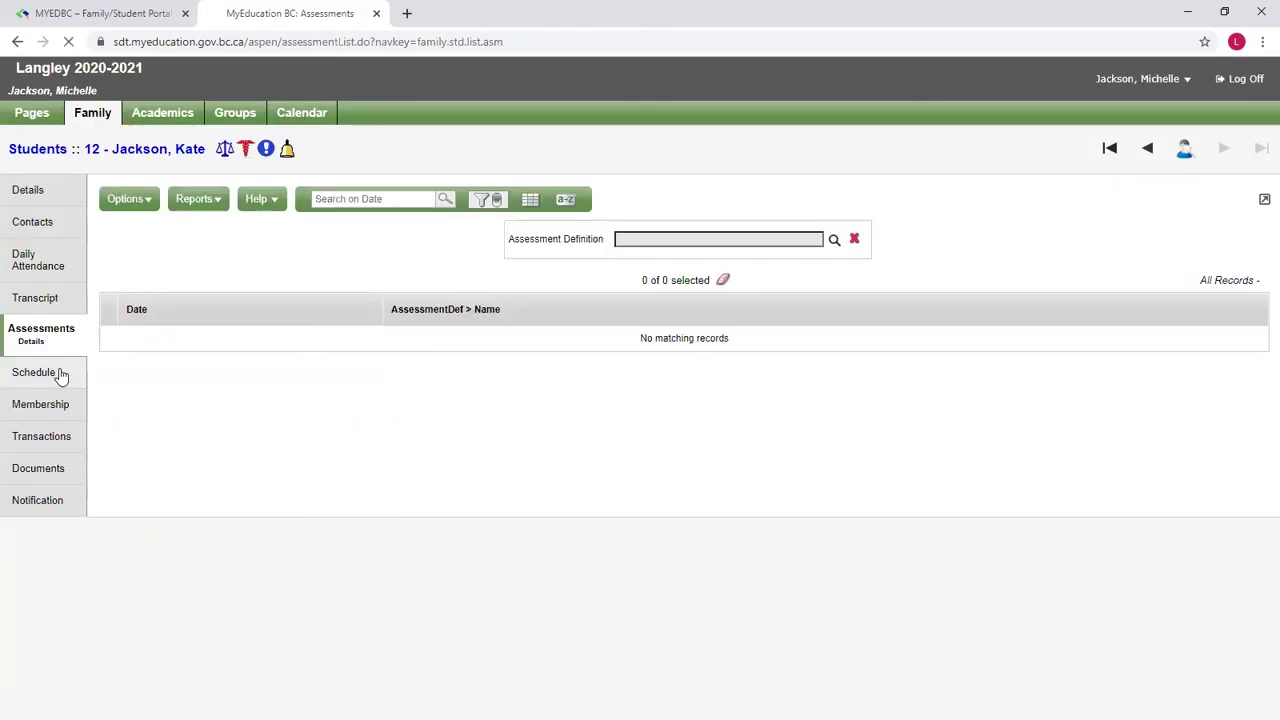
pyautogui.click(55, 370)
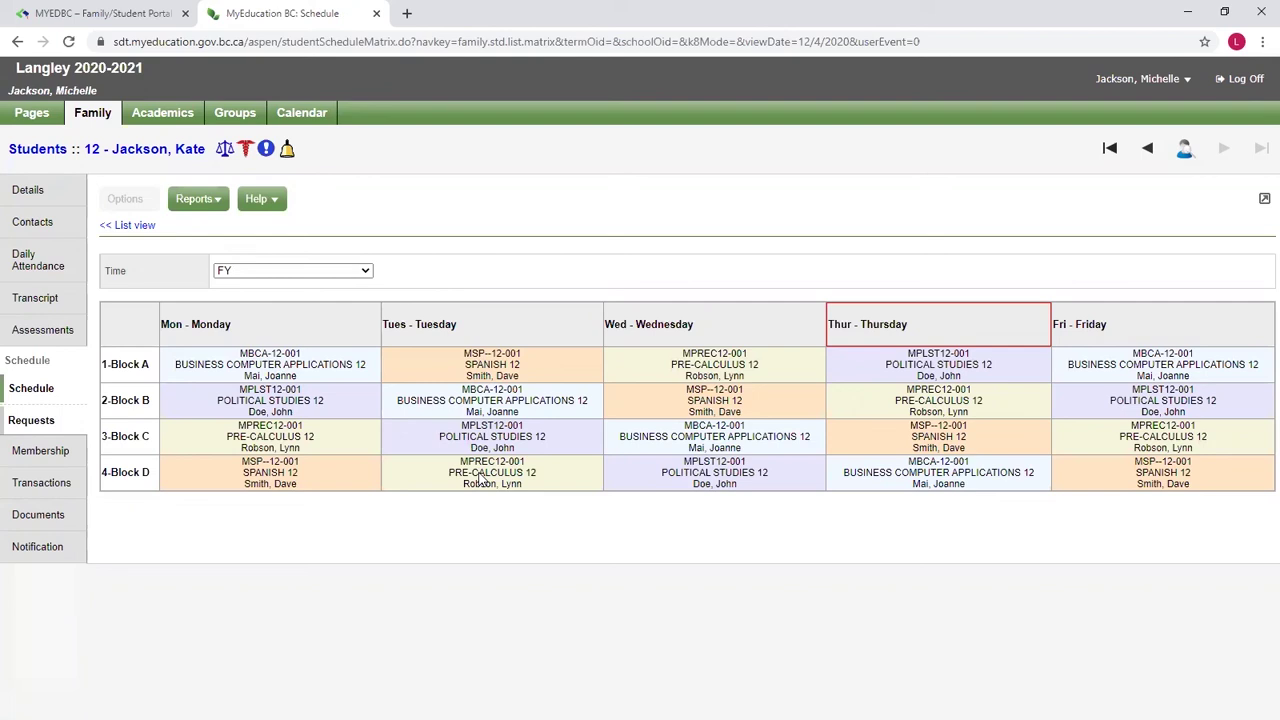
# Step: List the Grade 12 student's classes, glance at POLITICAL STUDIES 12, then show PRE-CALCULUS 12 attendance
pyautogui.click(162, 112)
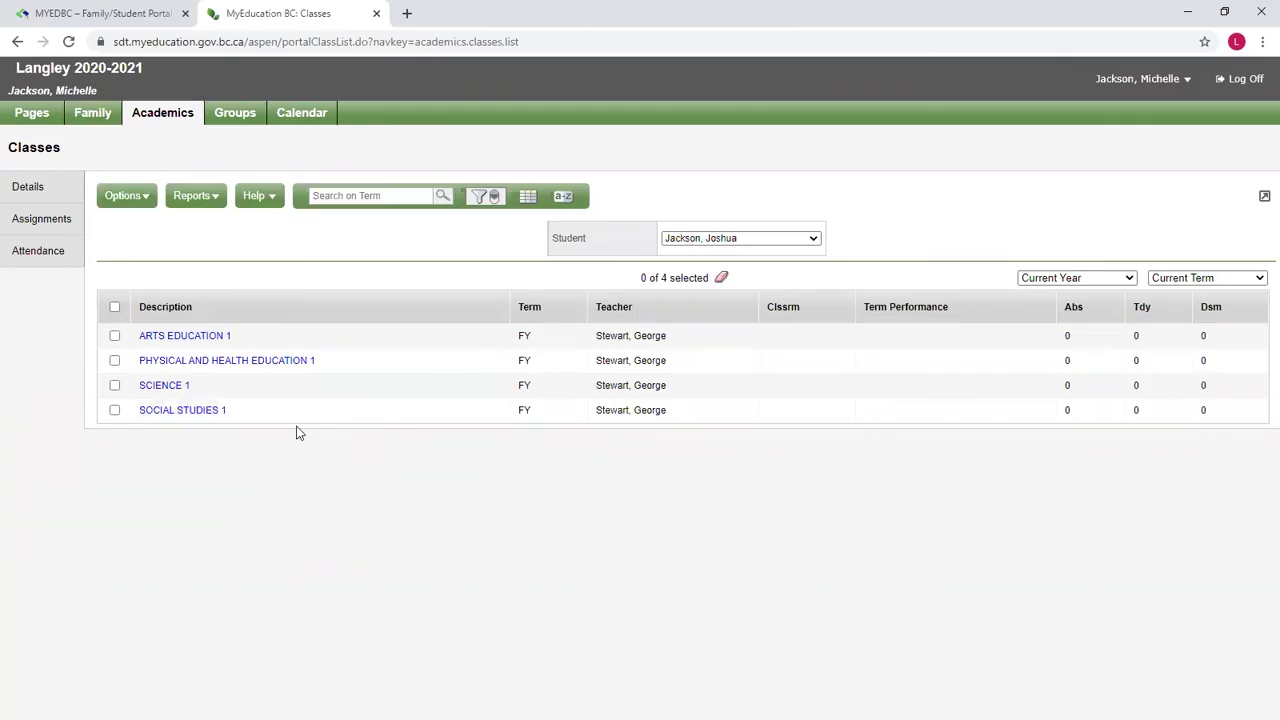
pyautogui.click(697, 241)
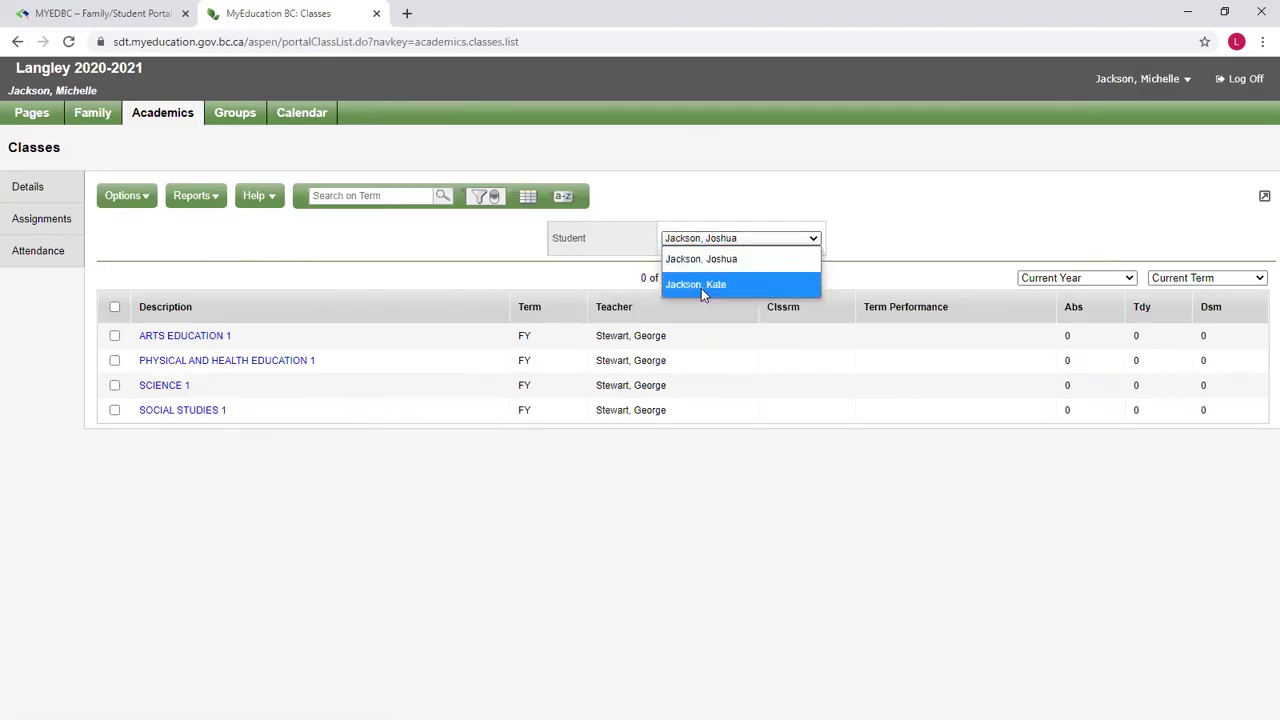
pyautogui.click(701, 286)
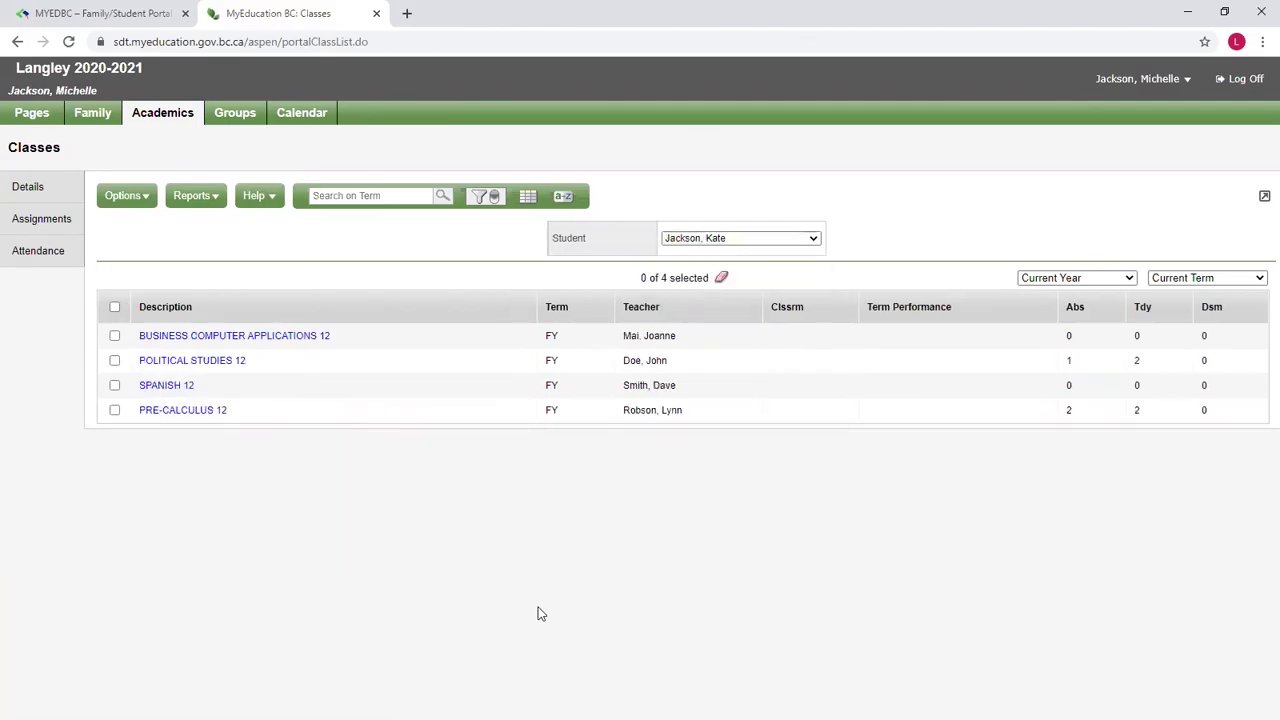
pyautogui.click(220, 363)
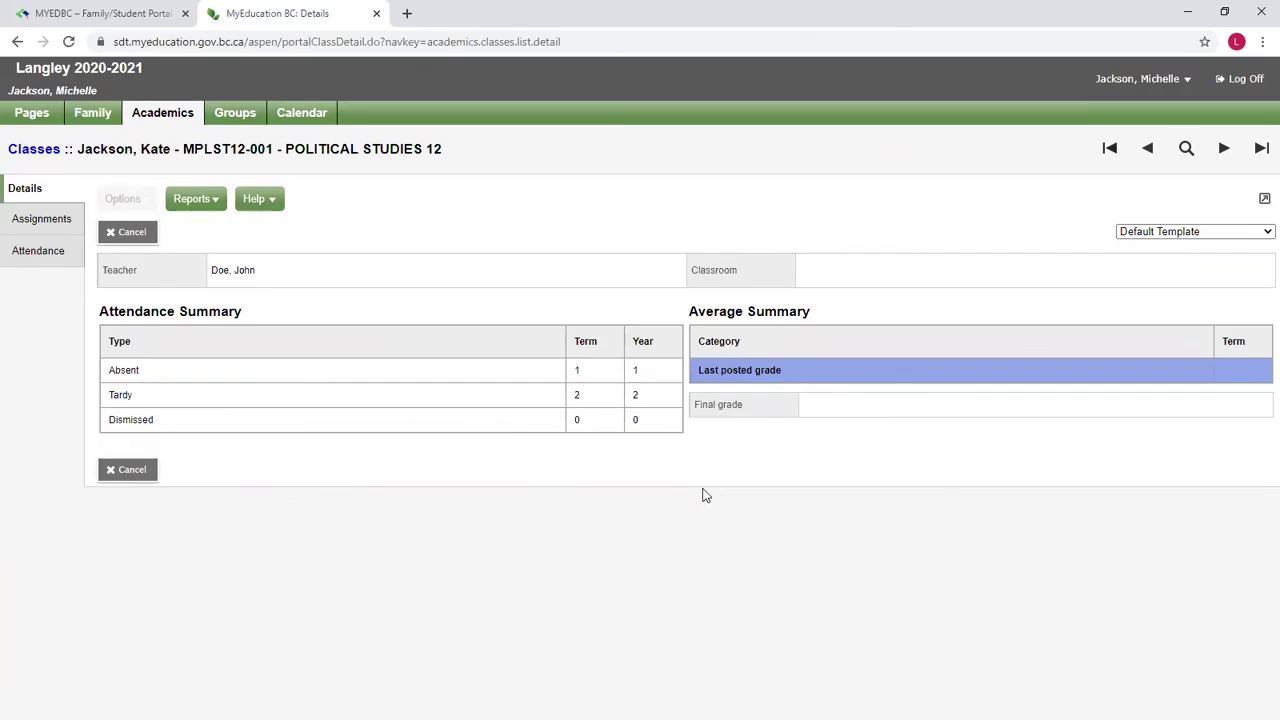
pyautogui.hotkey('alt', 'Left')
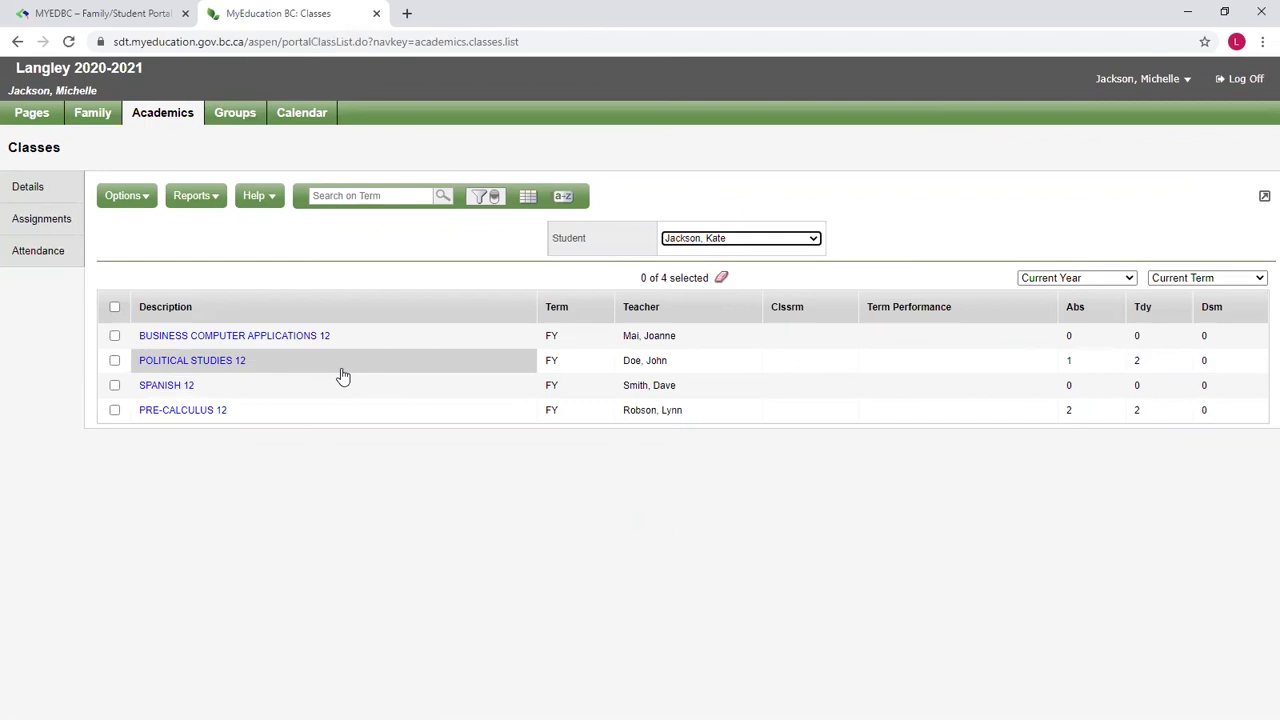
pyautogui.click(287, 416)
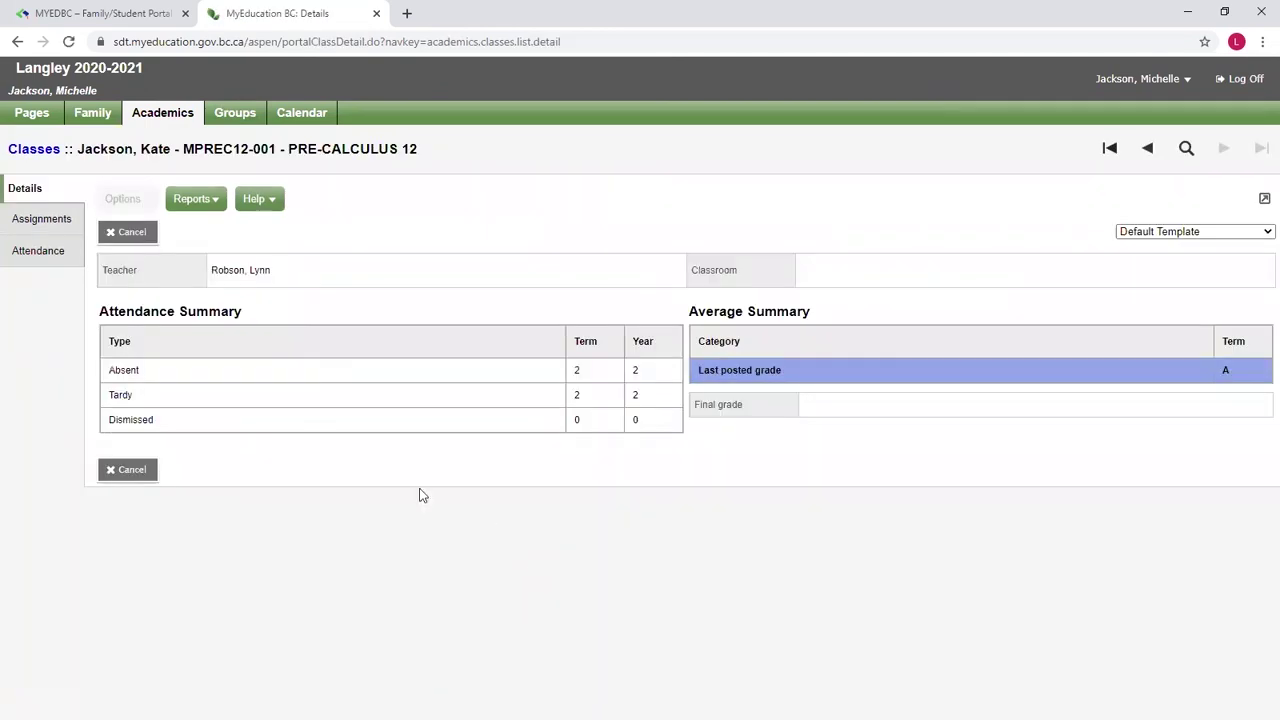
pyautogui.click(44, 252)
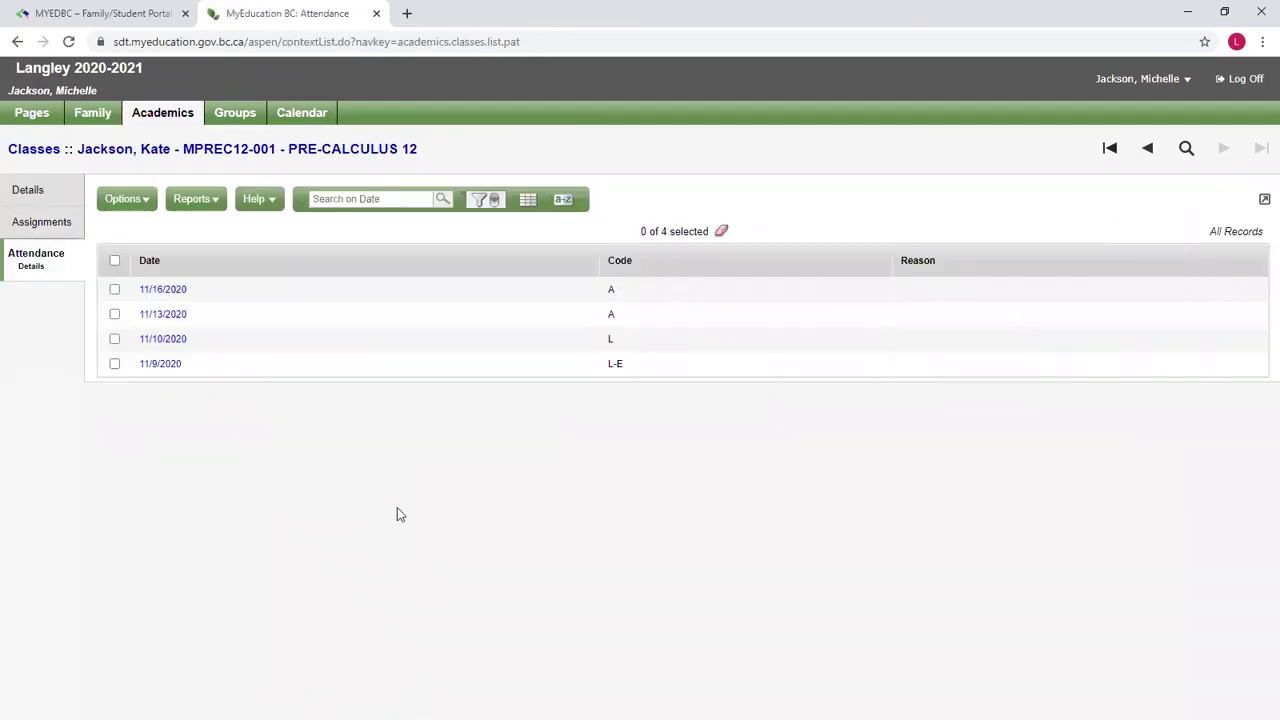